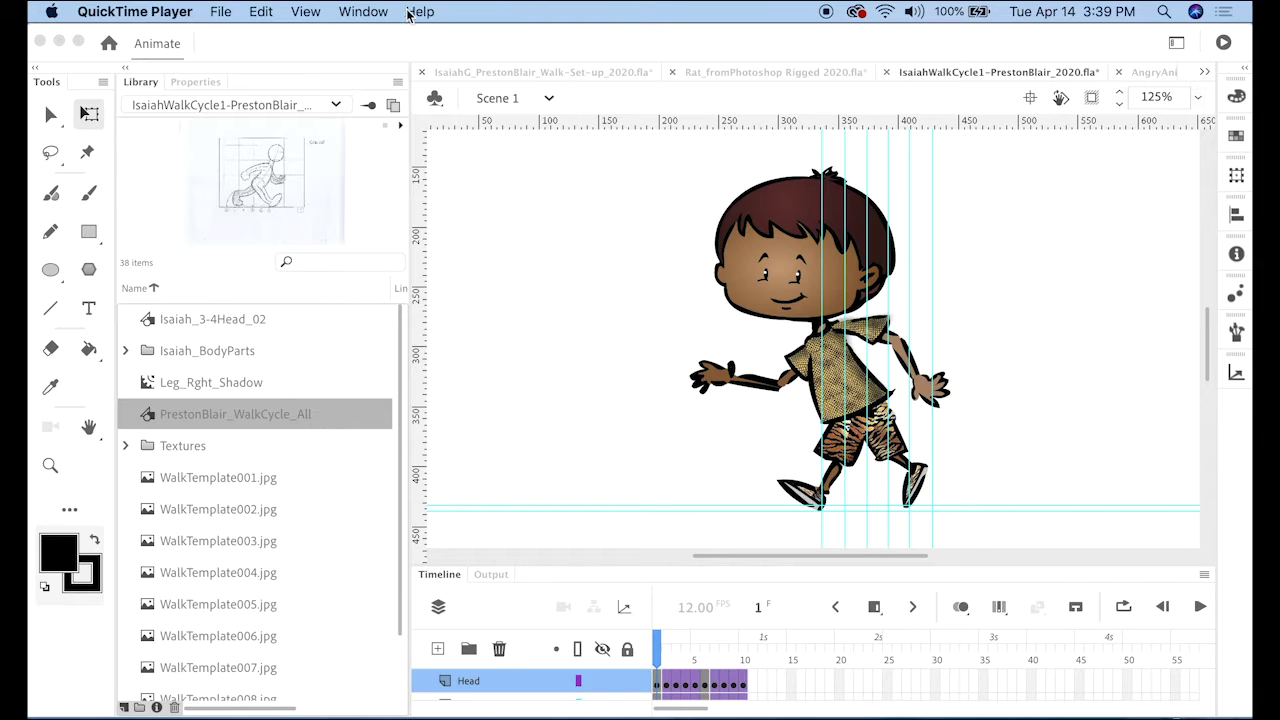
Switch to Animate and hide the guides on the stage of the walk cycle document.
click(309, 12)
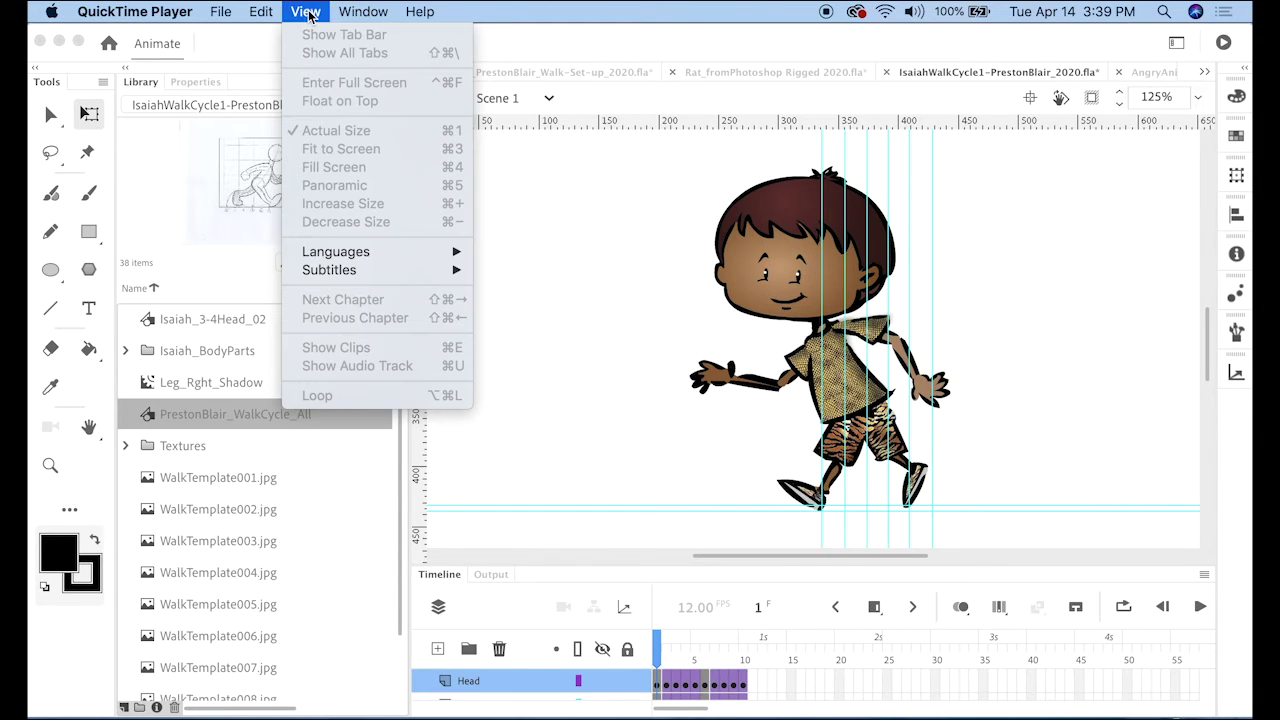
click(309, 12)
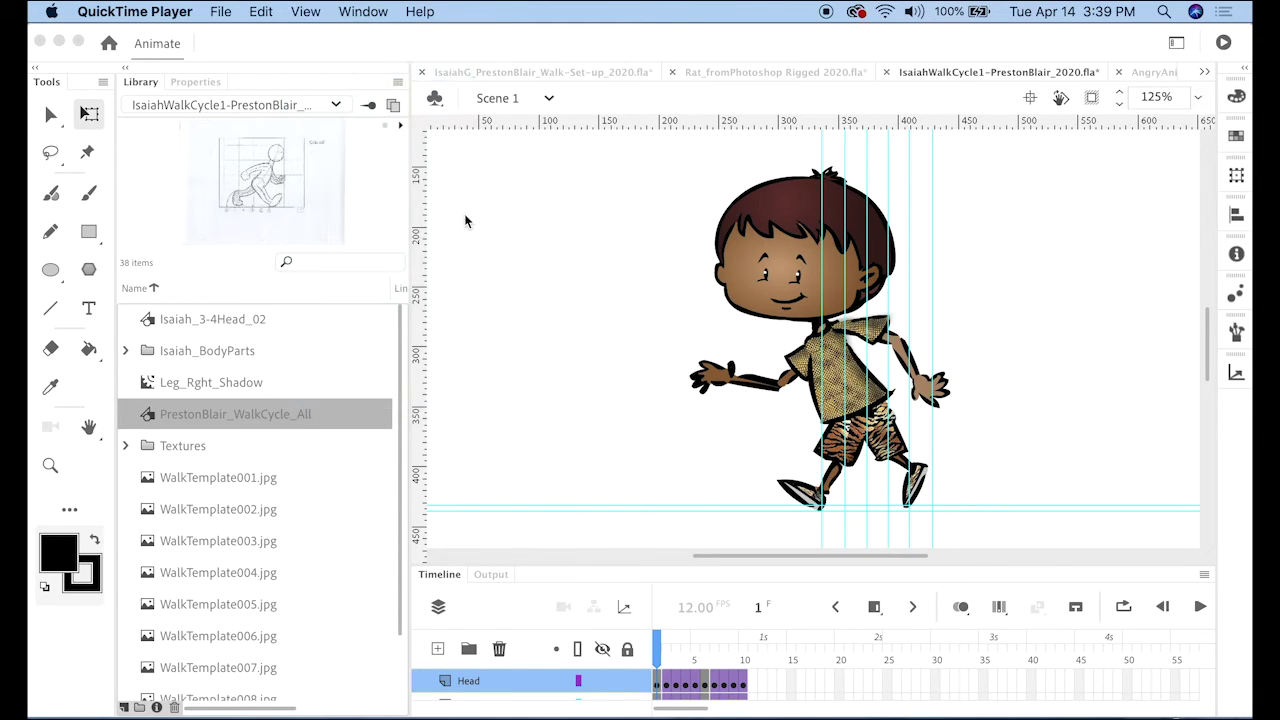
click(549, 46)
click(246, 12)
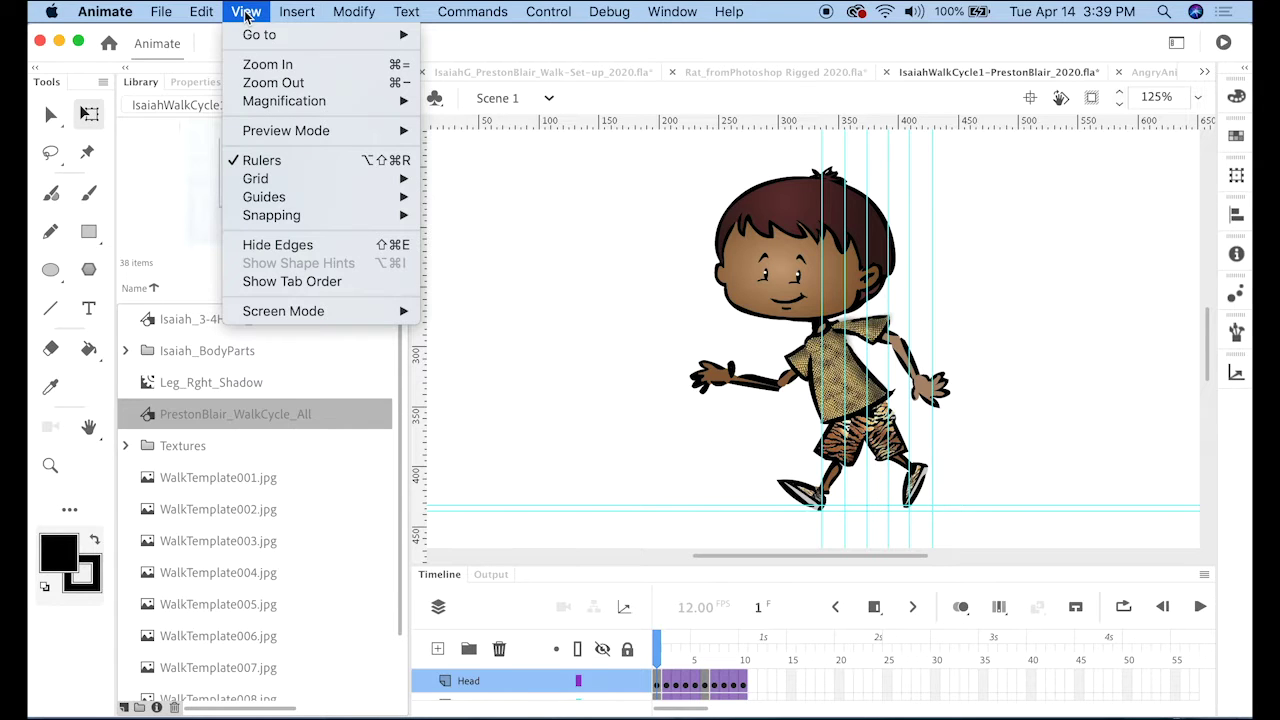
mouse_move(270, 200)
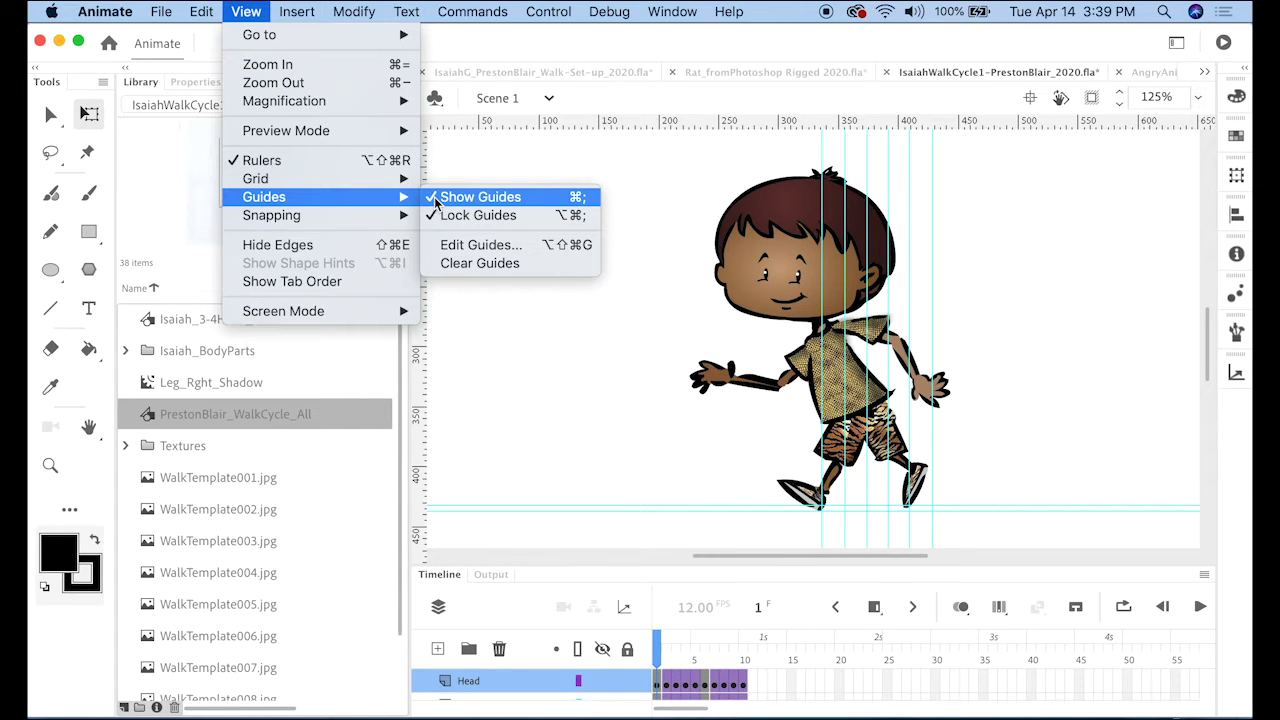
click(435, 200)
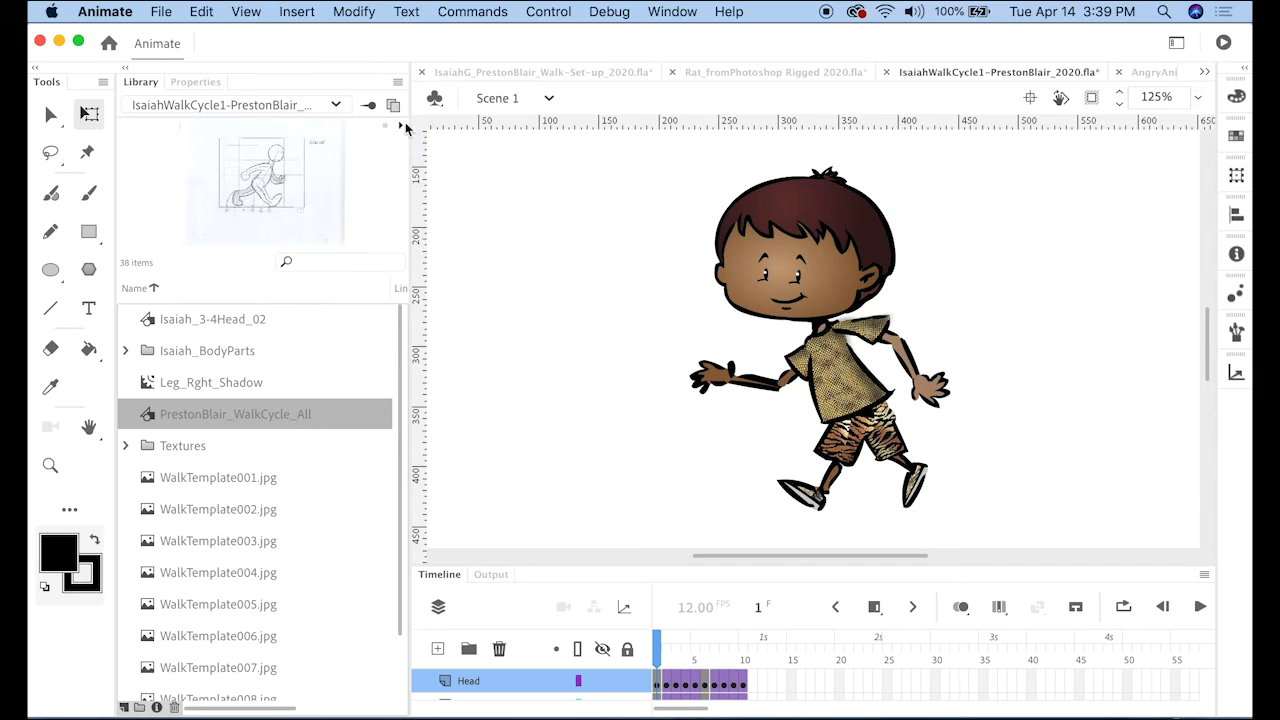
Show the stage guides again and hide them once more.
click(250, 12)
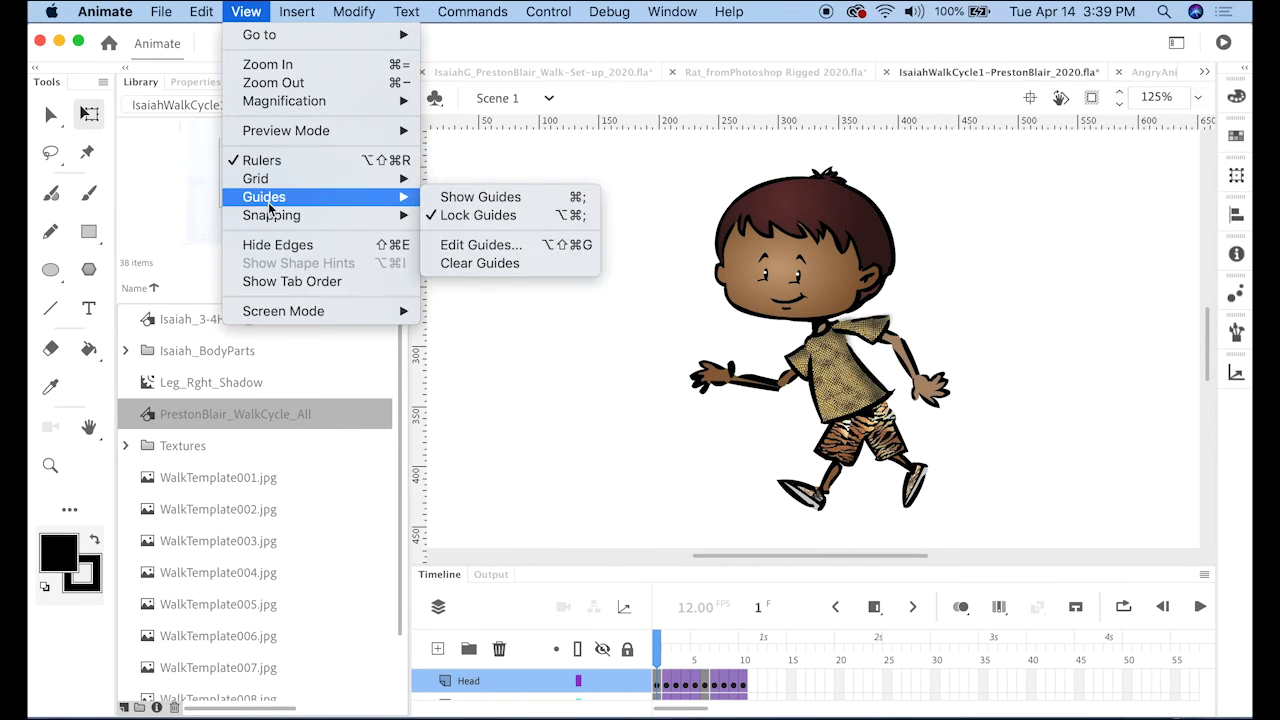
click(437, 200)
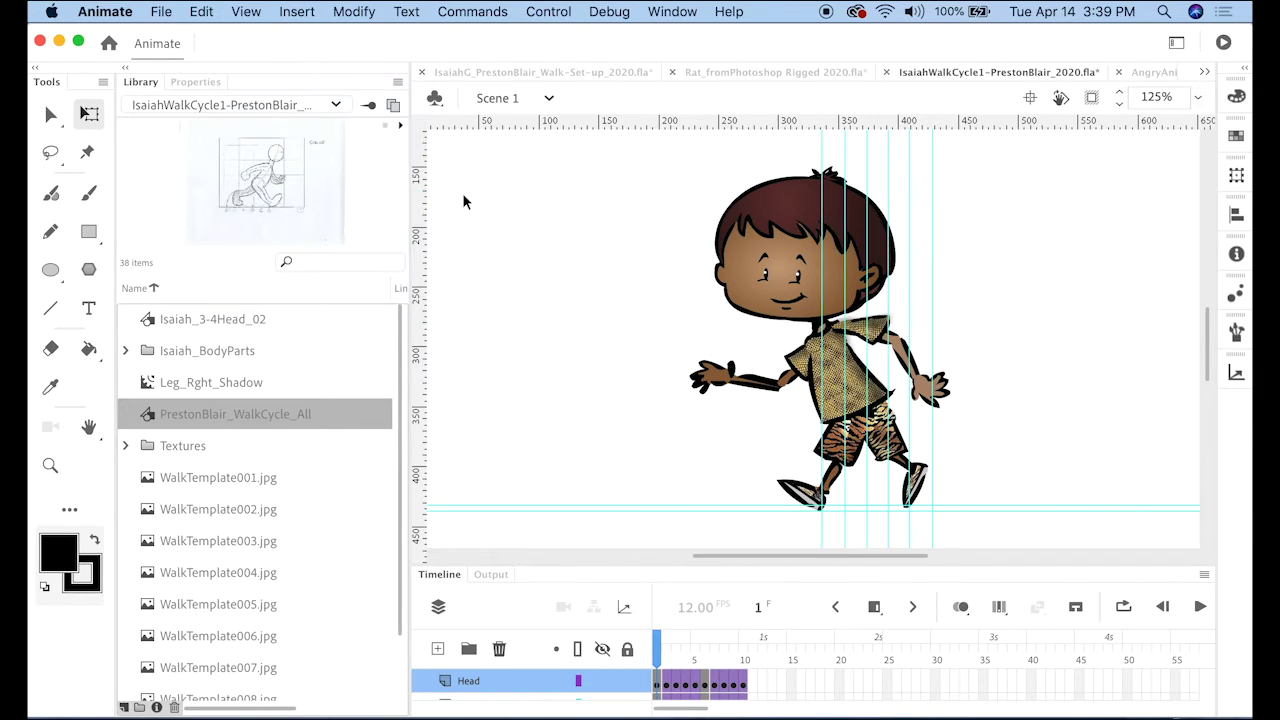
click(246, 12)
mouse_move(271, 196)
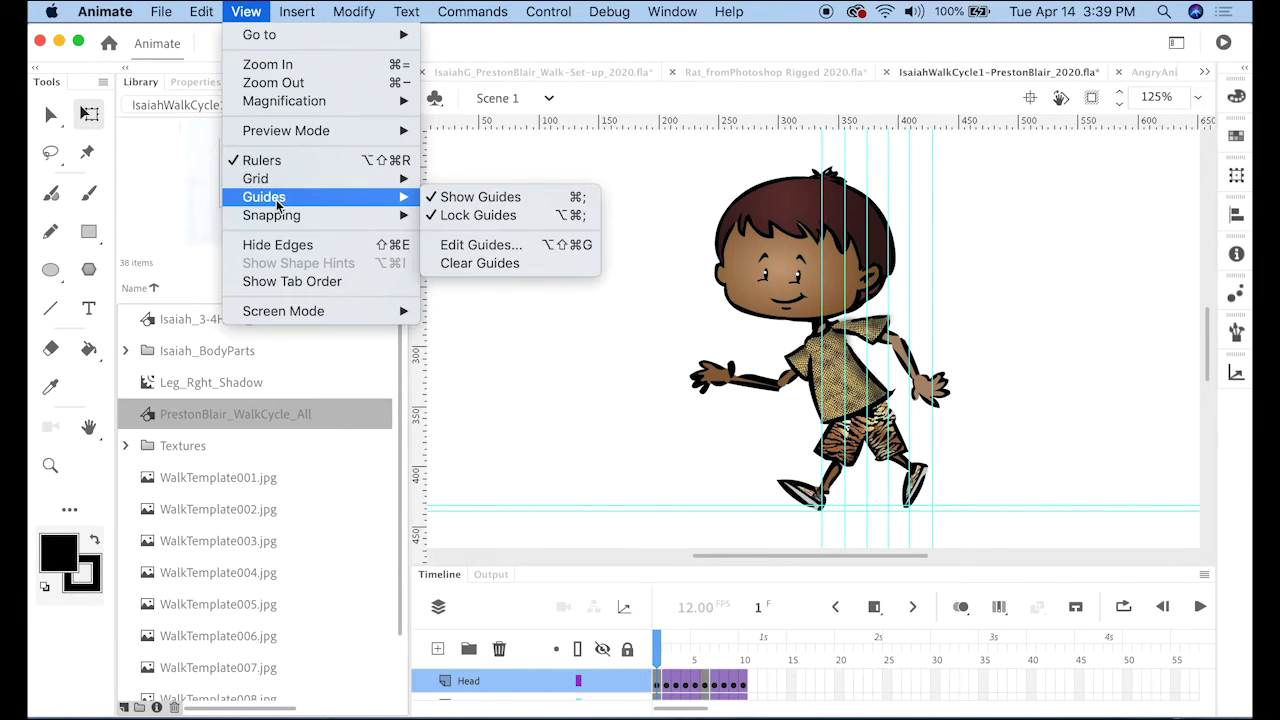
click(430, 197)
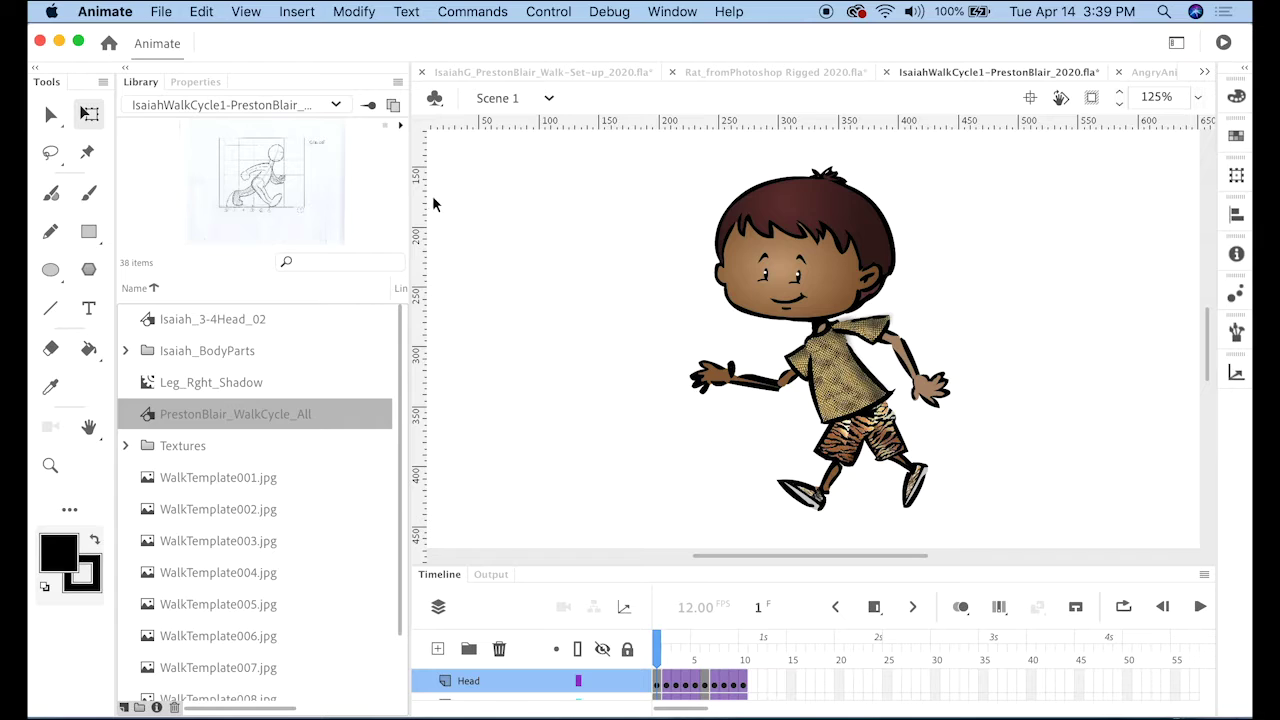
Play back the character's walk cycle and return the playhead to frame 1.
key(Return)
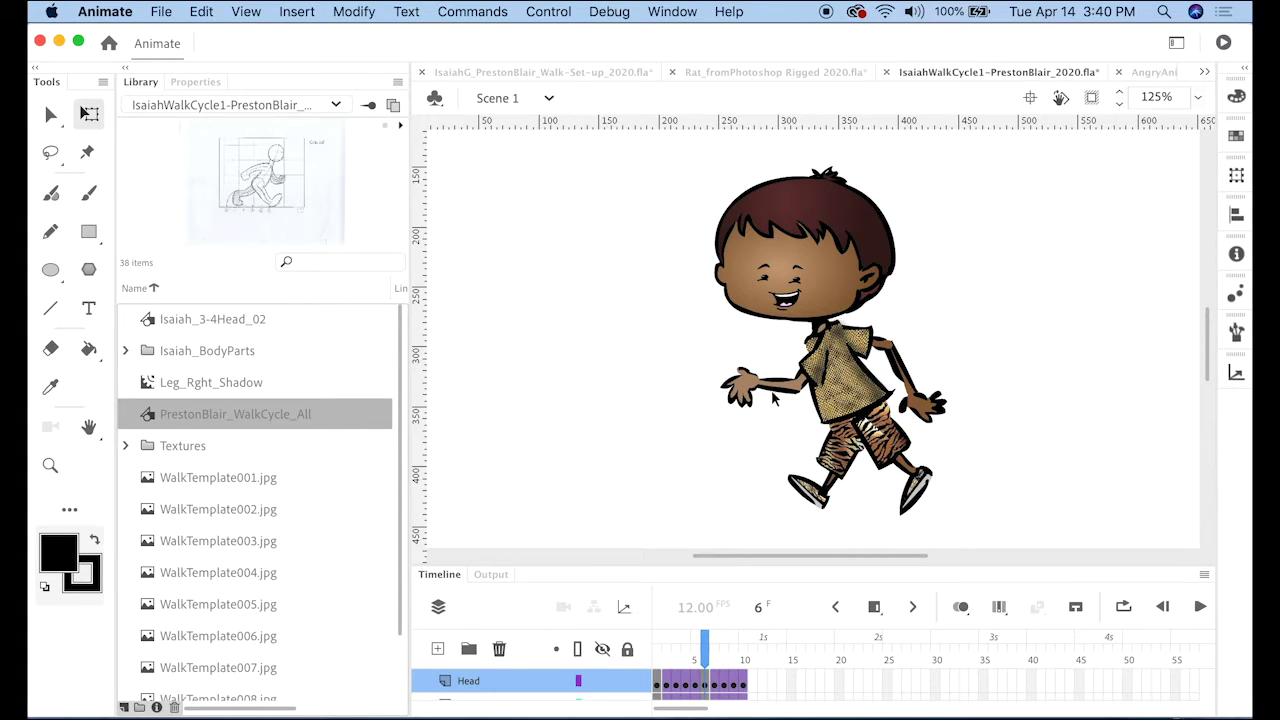
drag(704, 645, 661, 650)
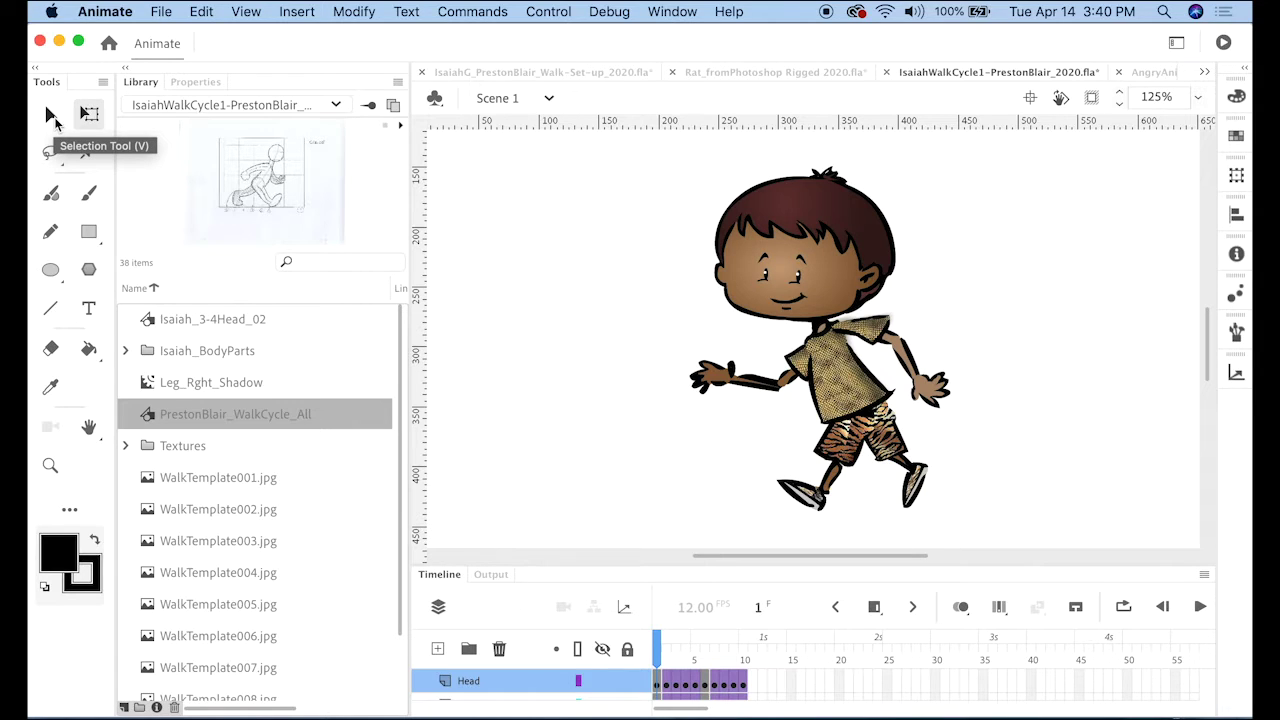
Open the character's head symbol for editing in place and enlarge the timeline area to show its eyes, Mouths and head layers.
click(54, 119)
click(828, 300)
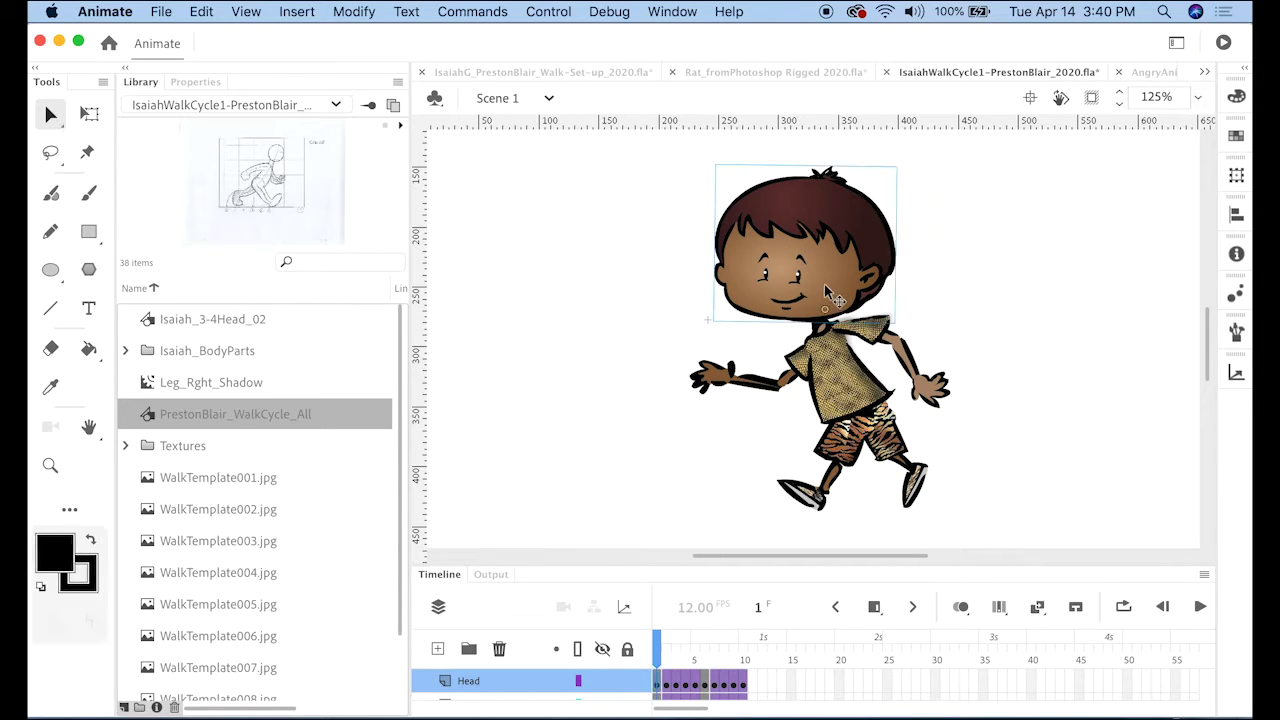
double_click(836, 287)
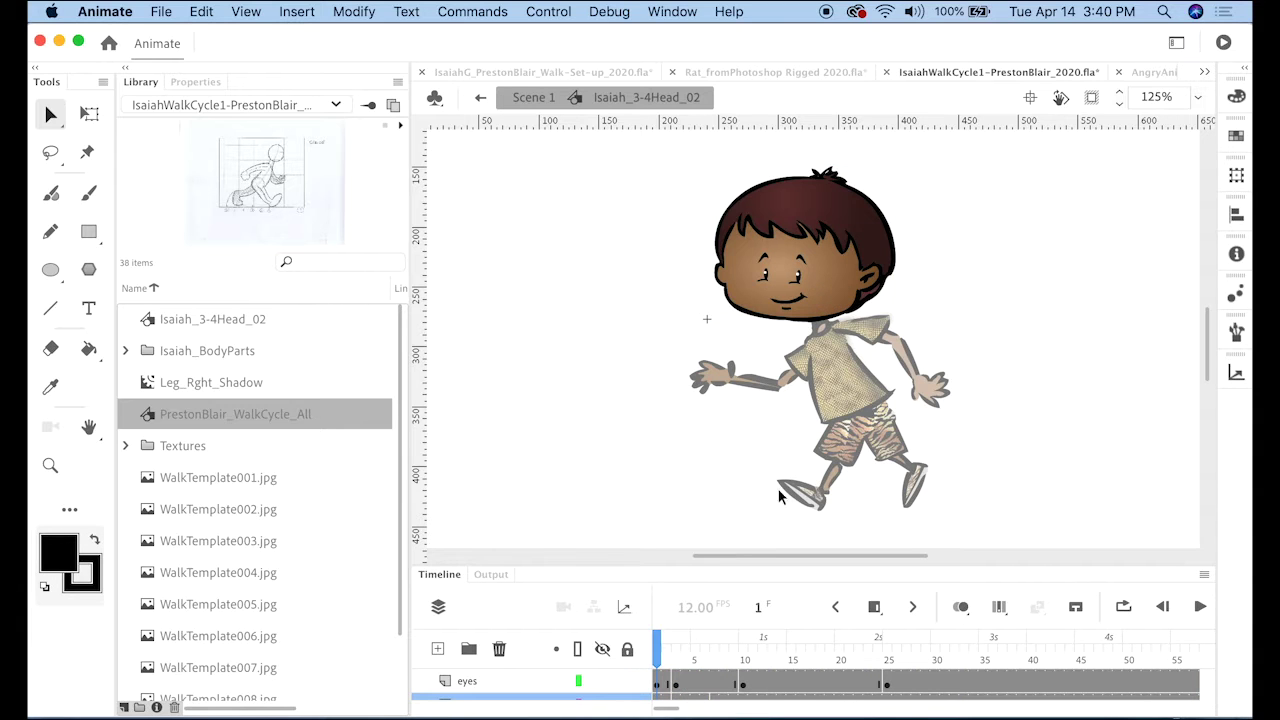
drag(655, 568, 674, 468)
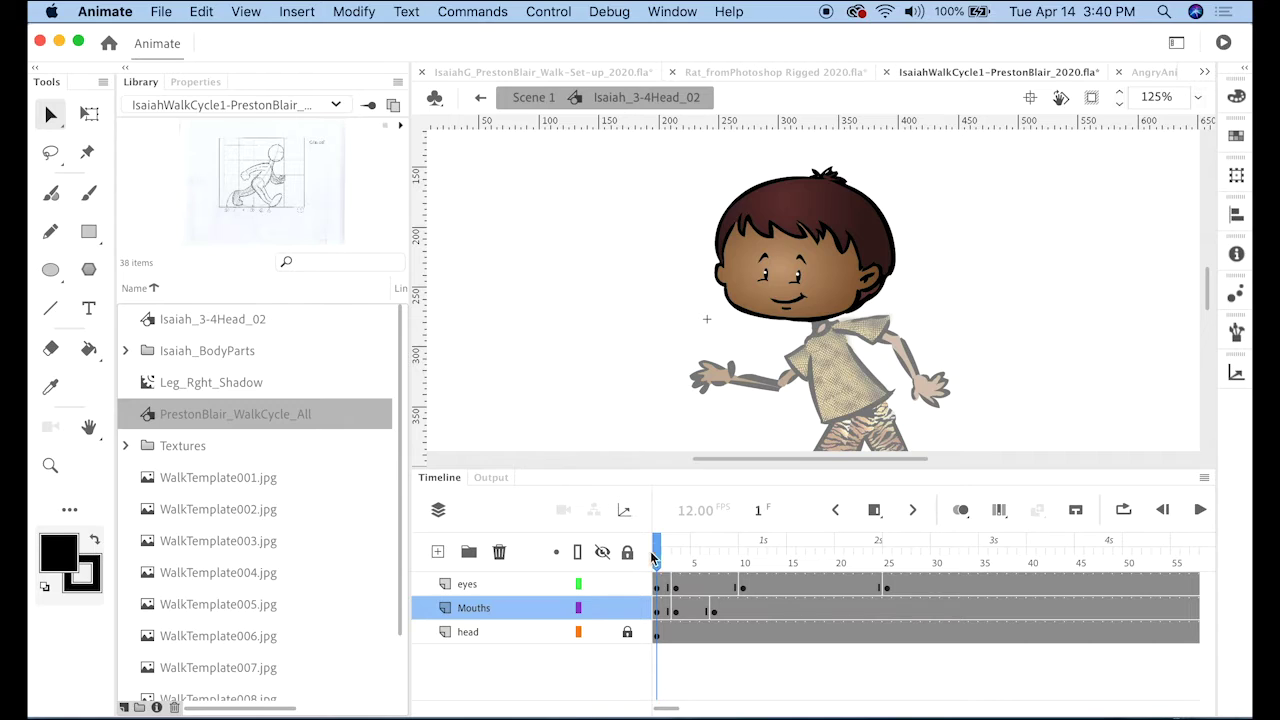
mouse_move(657, 553)
mouse_down()
mouse_move(832, 558)
mouse_move(656, 562)
mouse_up()
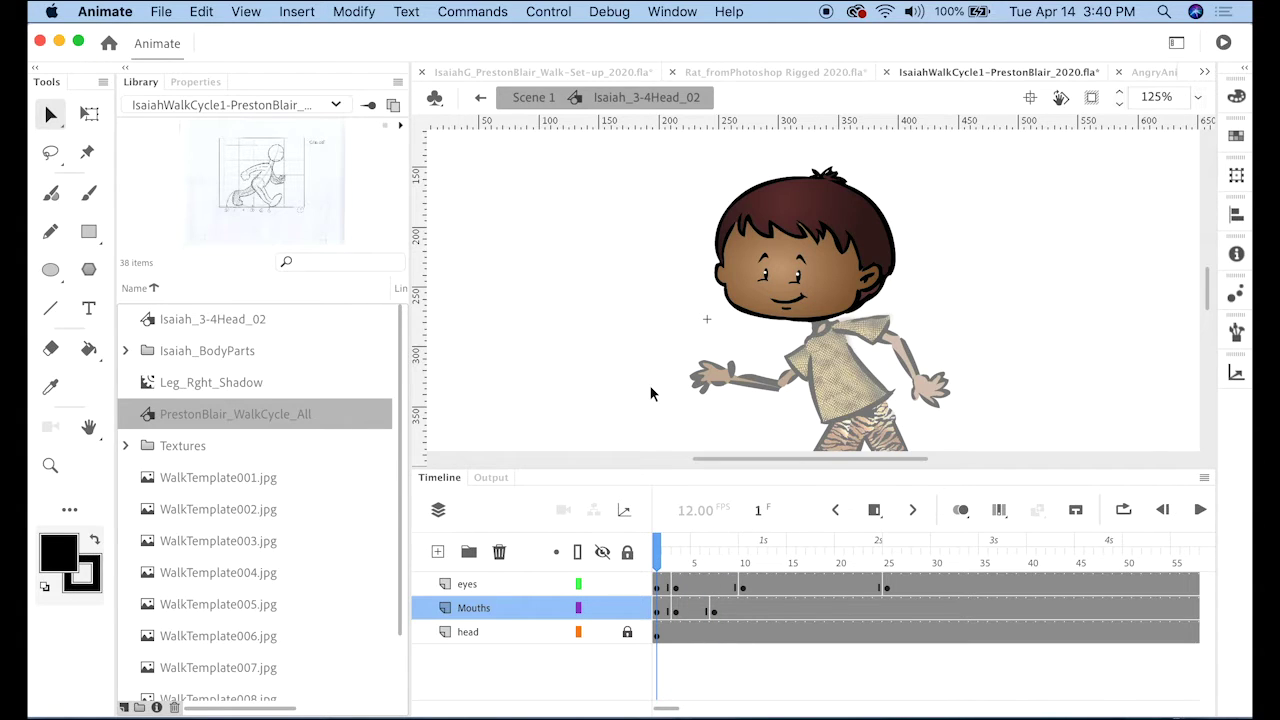
Open the nested mouth symbol, scrub through its mouth shapes, and return to the head symbol.
double_click(798, 303)
mouse_move(660, 563)
mouse_down()
mouse_move(736, 569)
mouse_move(658, 578)
mouse_up()
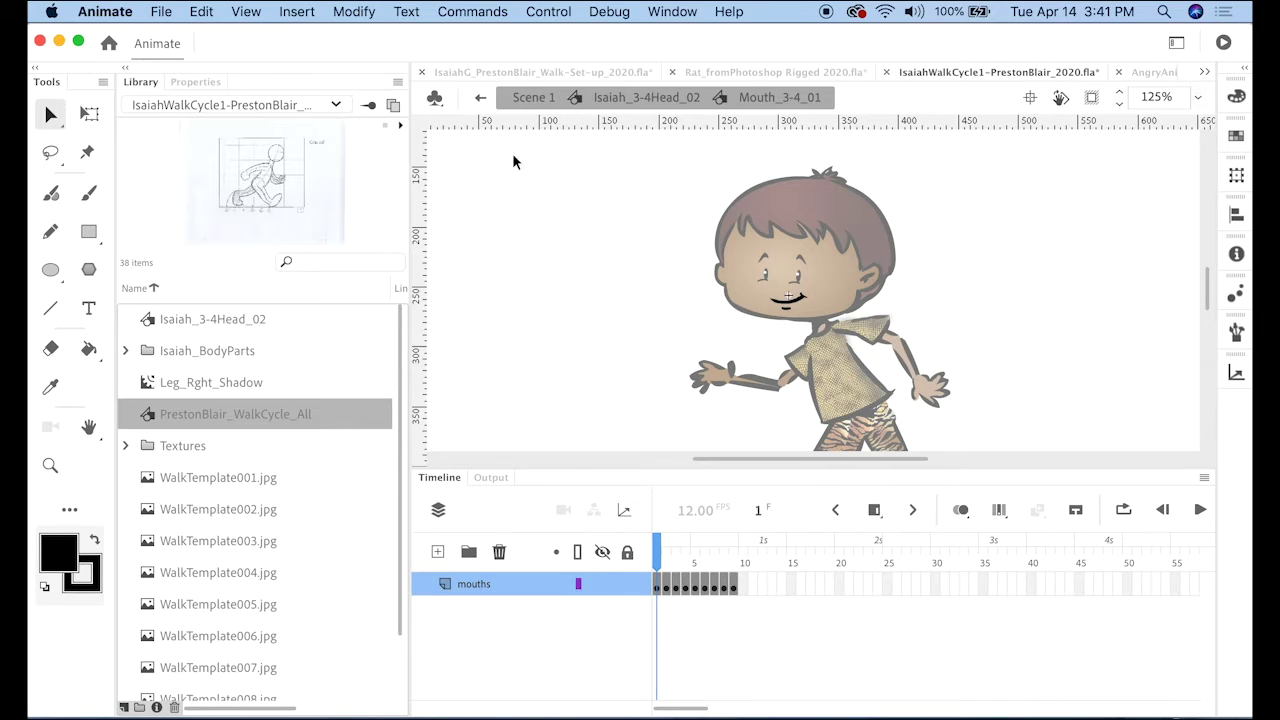
click(480, 97)
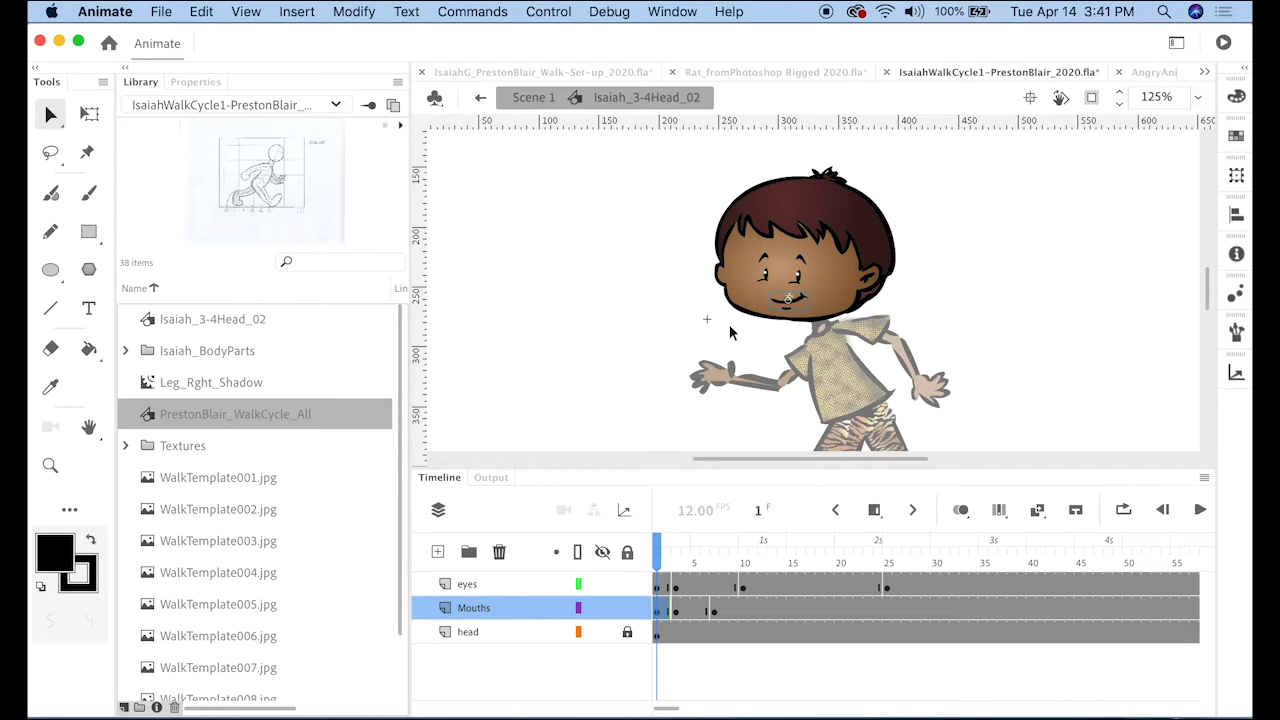
Open the nested eyes symbol, scrub through the eye poses on the Eyes2 layer, and return to the head symbol.
double_click(800, 280)
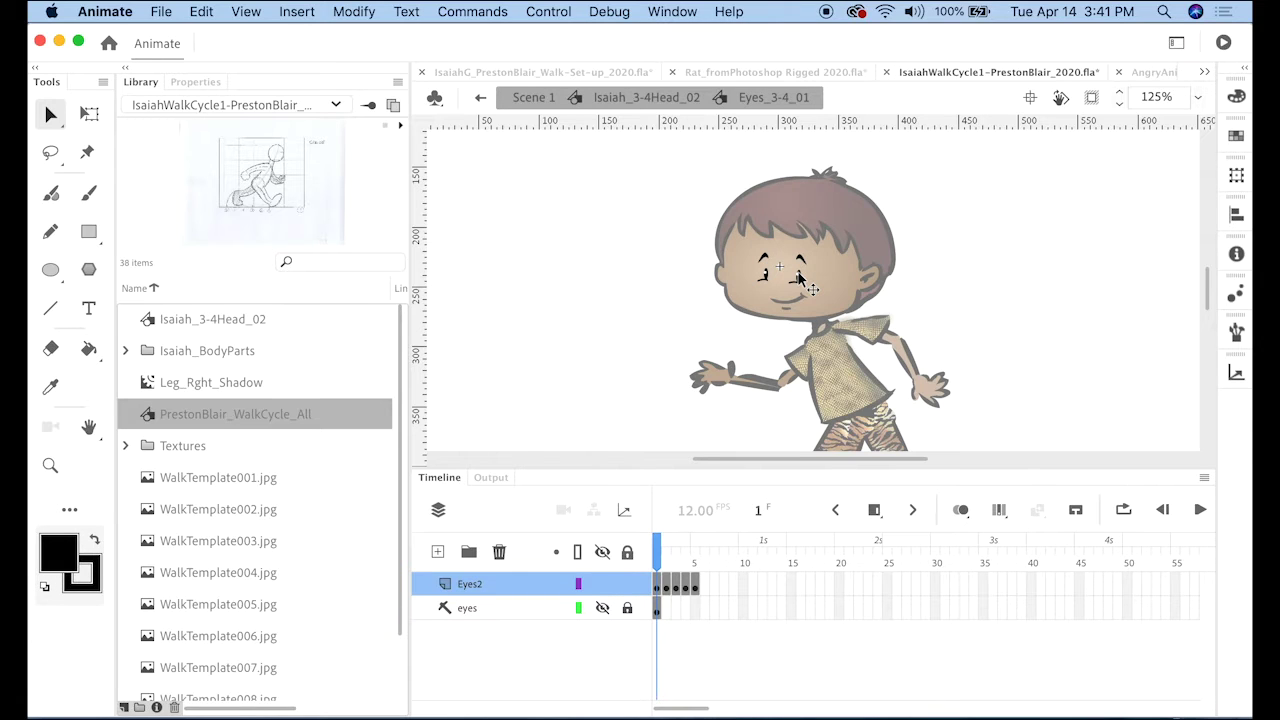
click(665, 553)
drag(665, 560, 688, 563)
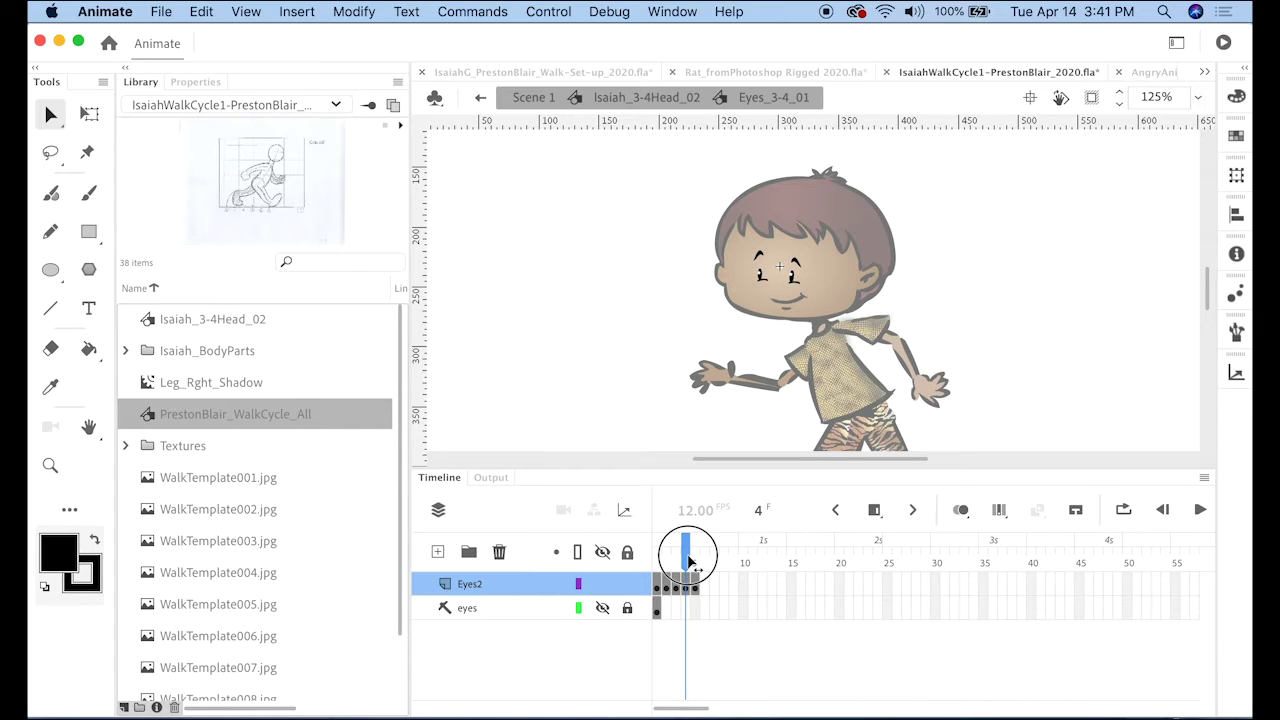
mouse_move(688, 562)
mouse_down()
mouse_move(700, 562)
mouse_move(667, 565)
mouse_move(688, 566)
mouse_up()
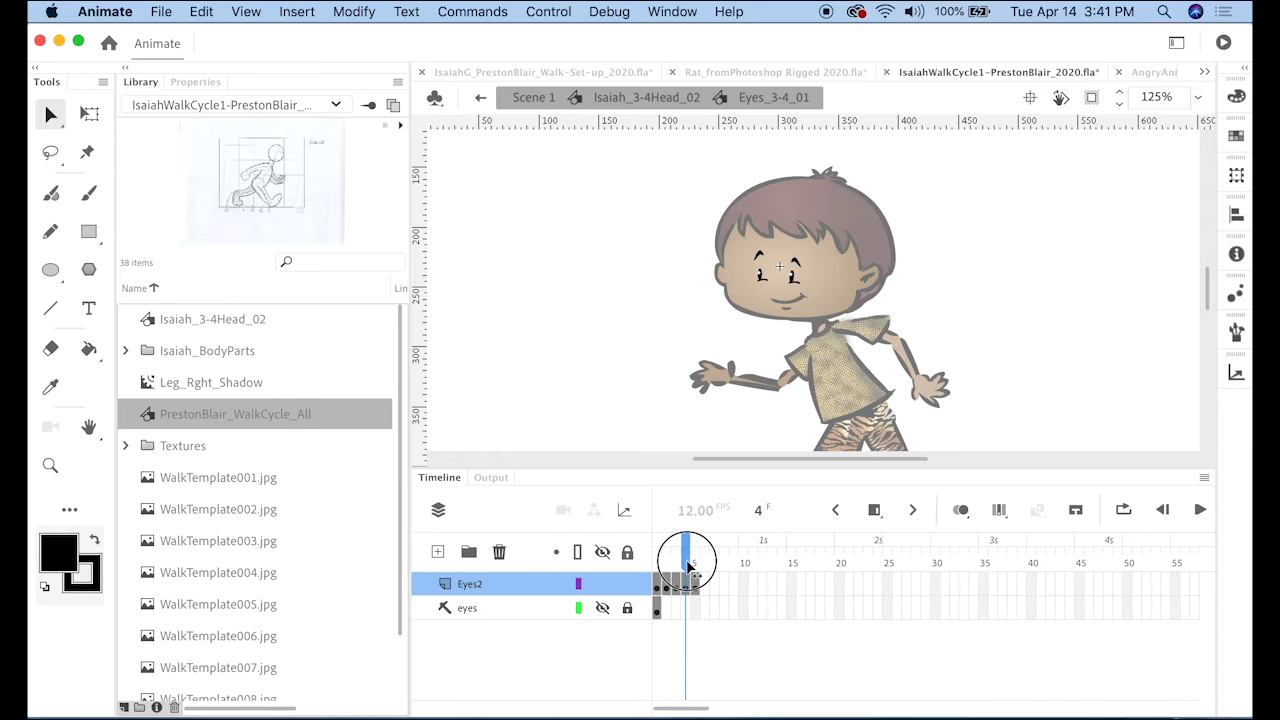
drag(688, 566, 688, 566)
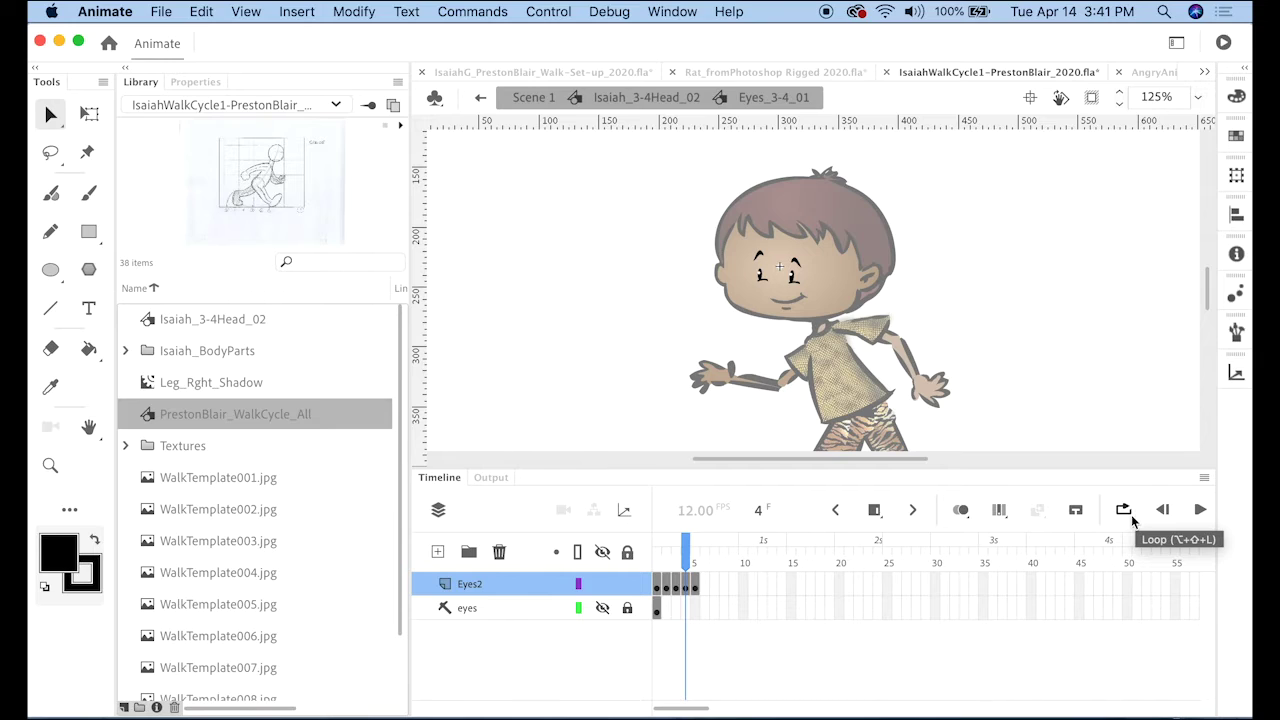
click(481, 98)
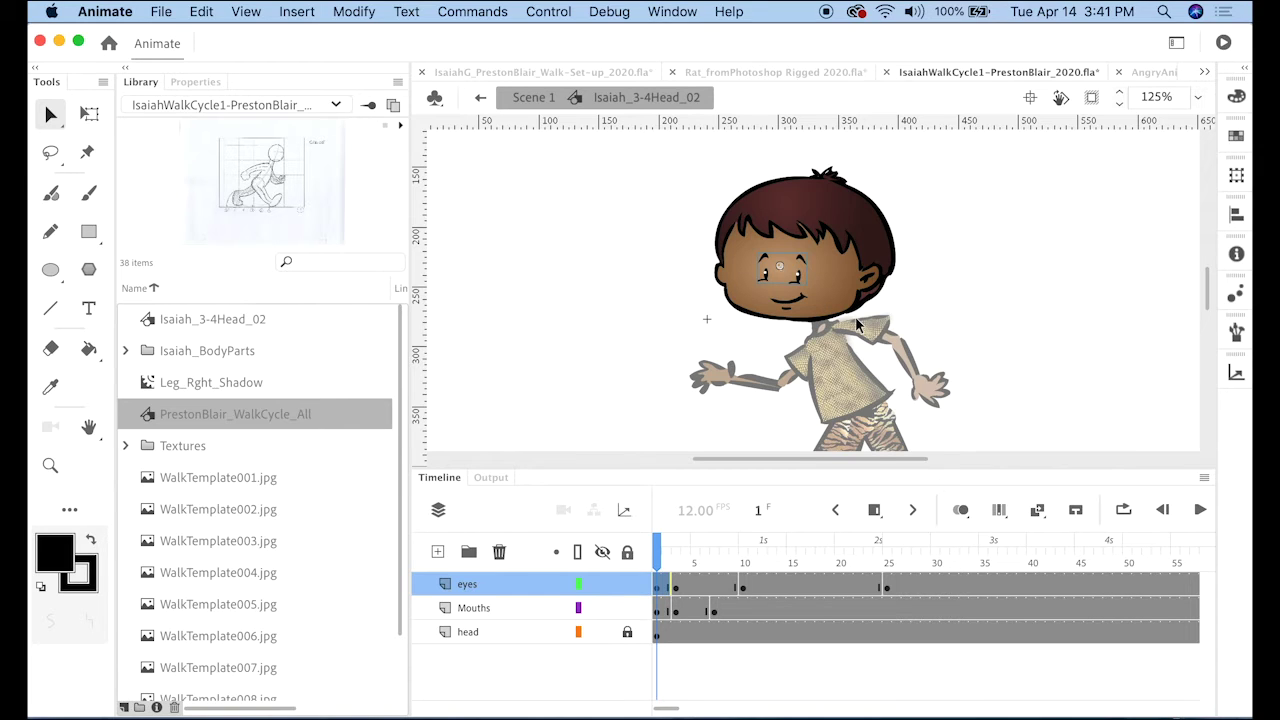
Clear the keyframes at frames 3, 10 and 25 on the eyes layer and scrub the timeline to check the eyes.
click(677, 592)
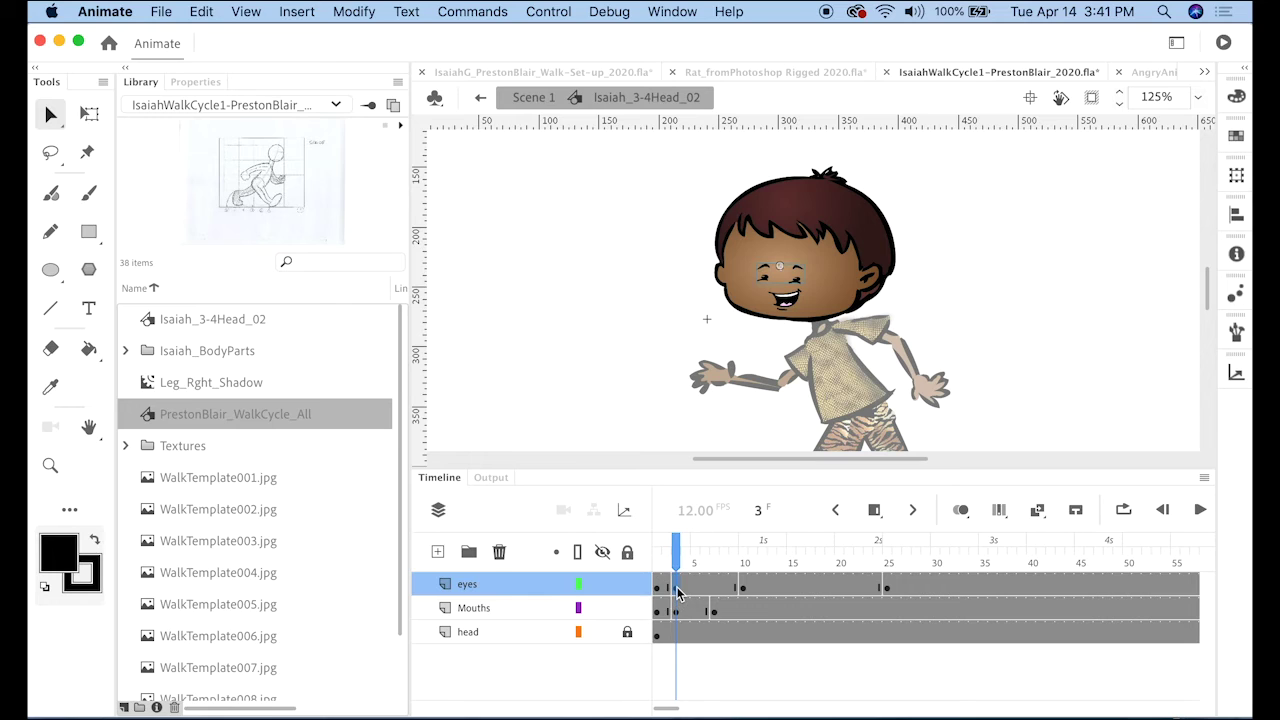
drag(744, 592, 681, 588)
click(680, 594)
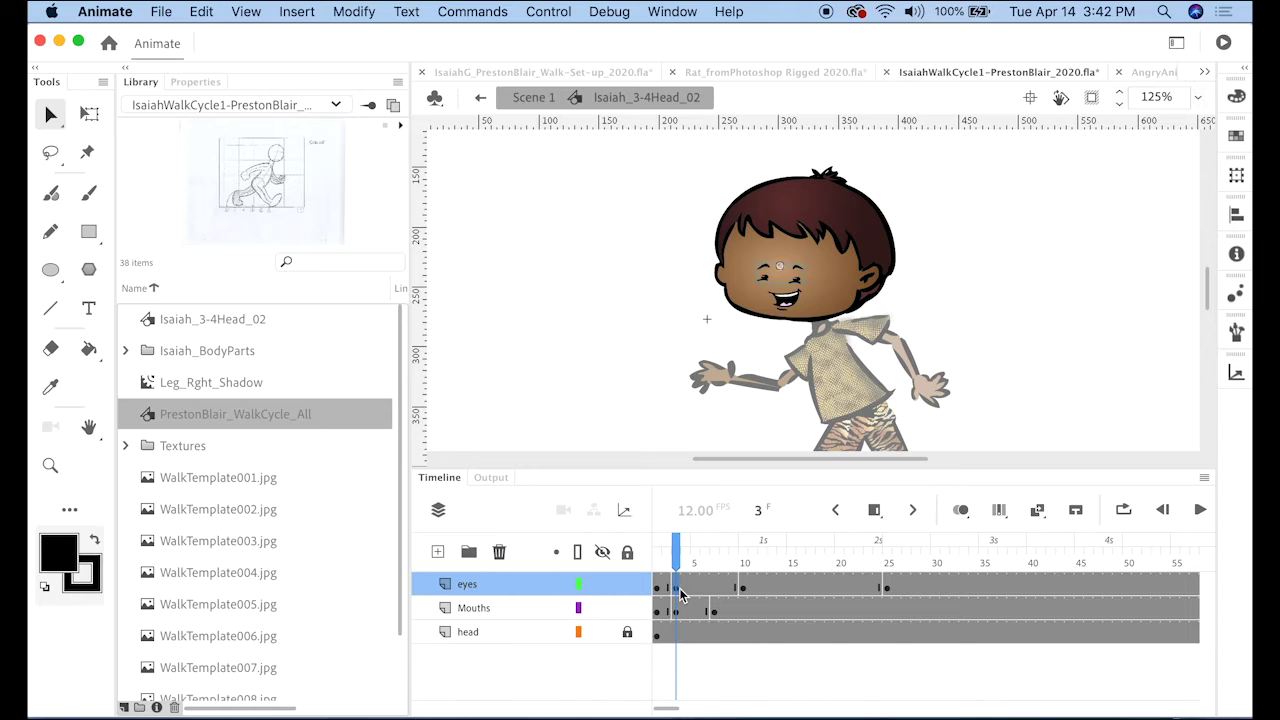
right_click(679, 595)
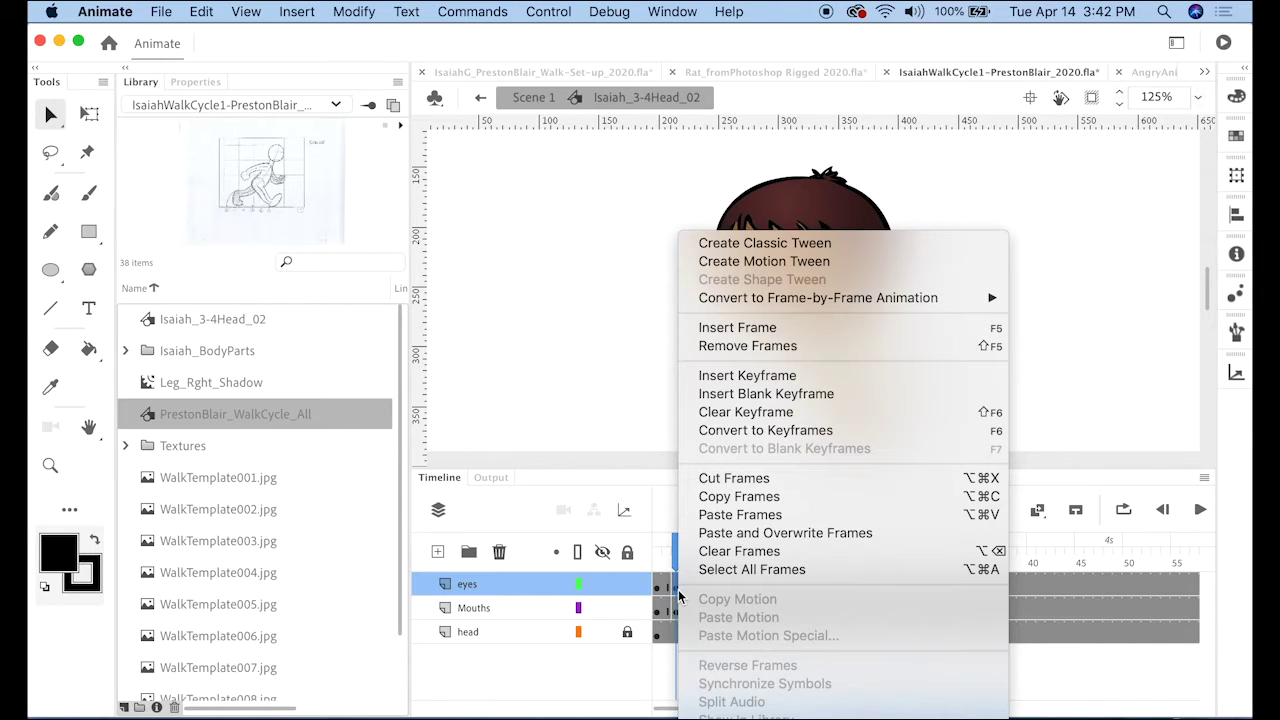
click(784, 413)
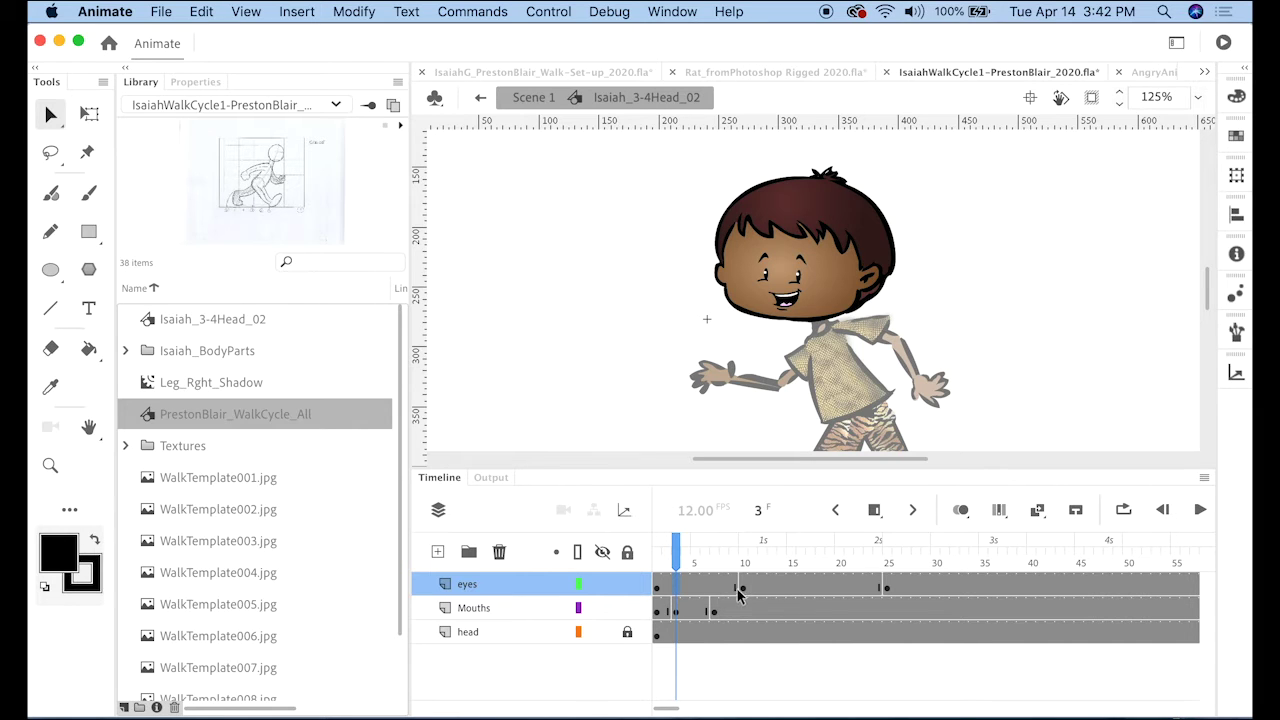
drag(740, 589, 893, 593)
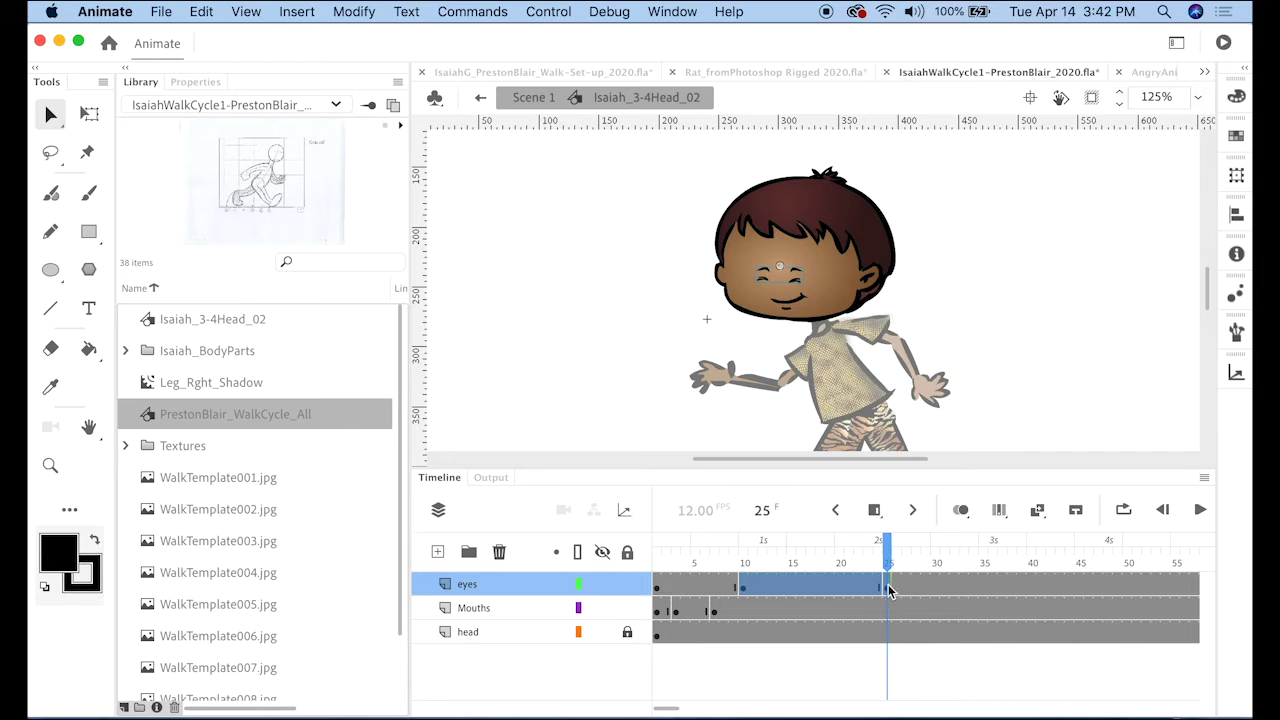
right_click(888, 591)
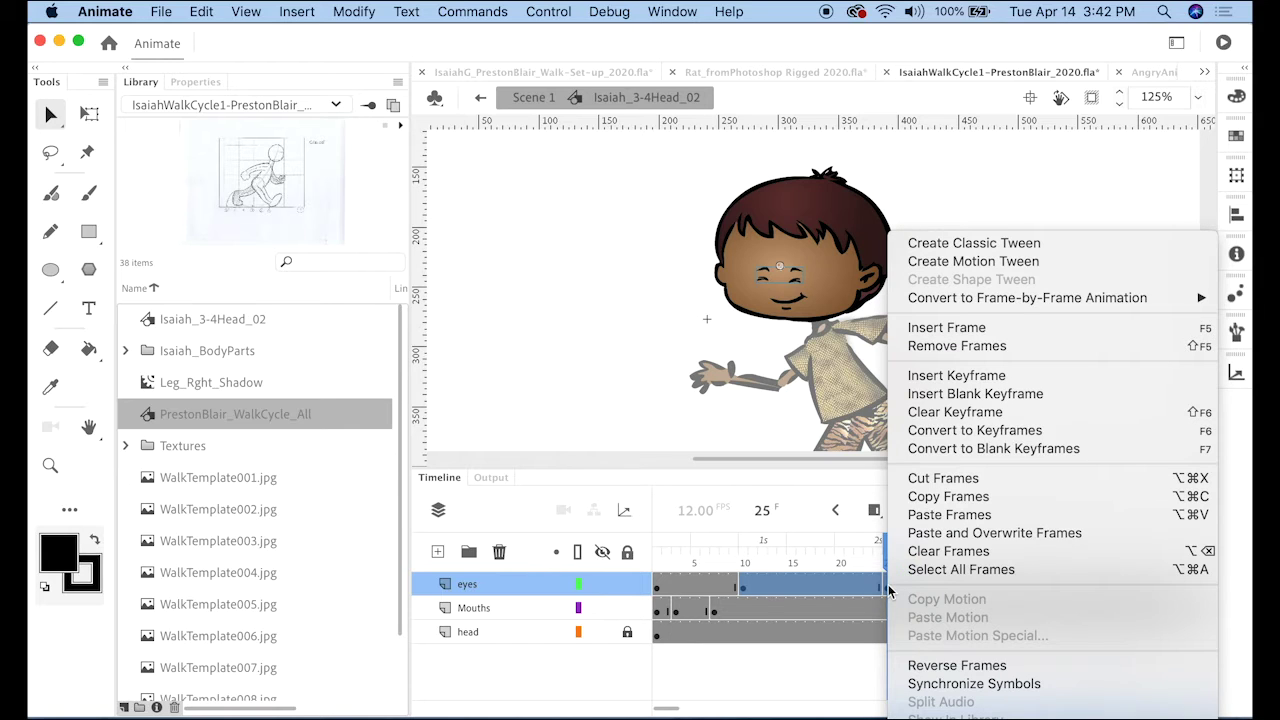
click(968, 412)
drag(657, 600, 766, 609)
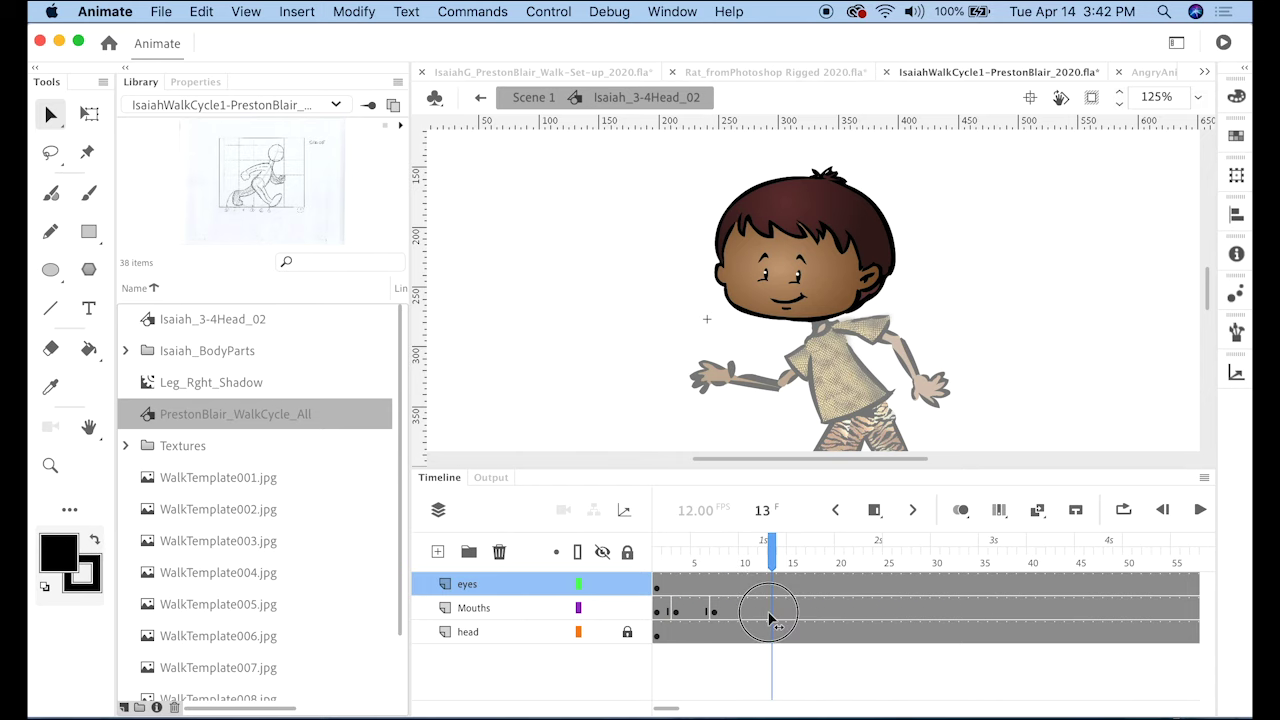
Clear the keyframes at frames 3 and 7 on the Mouths layer and scrub back to frame 2.
click(677, 613)
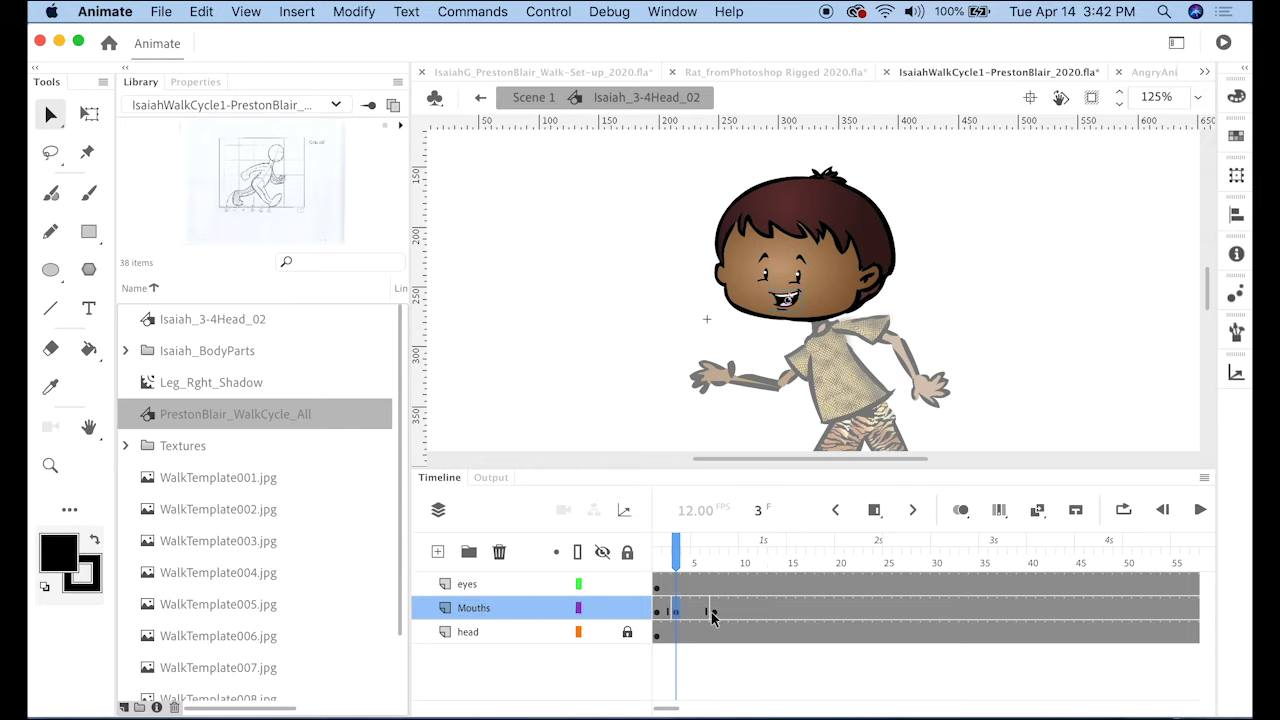
click(713, 613)
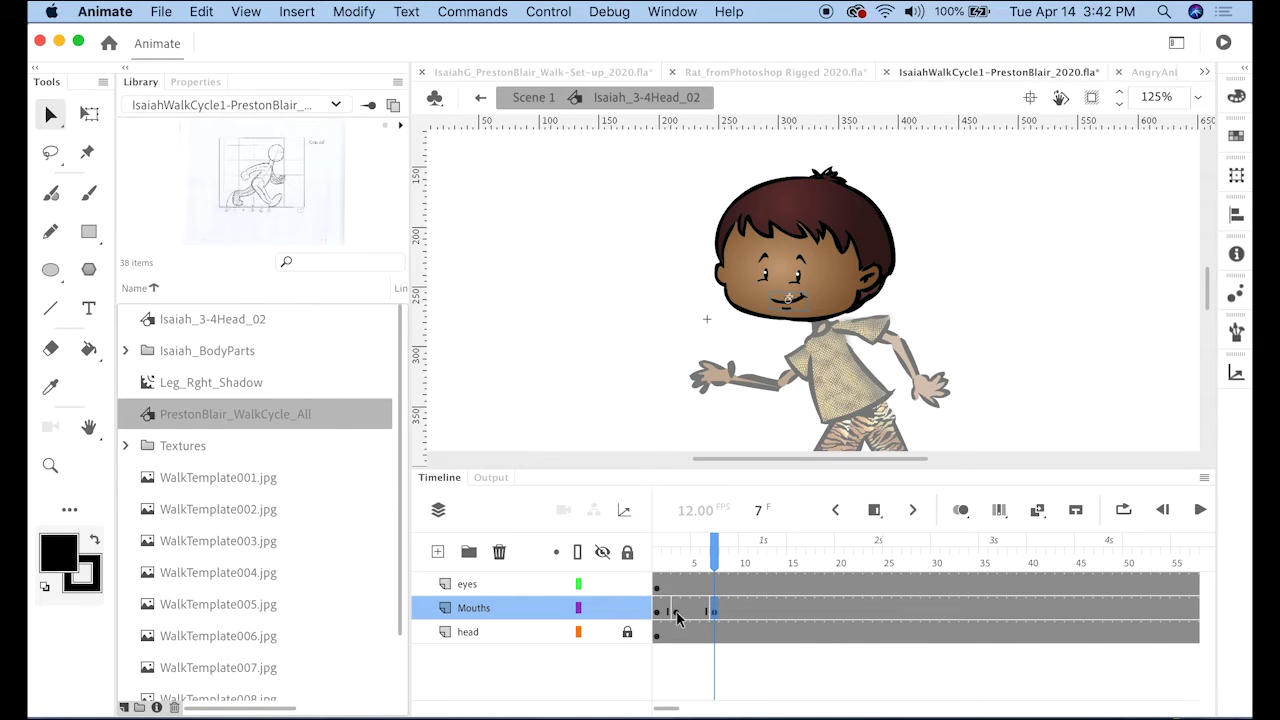
click(766, 612)
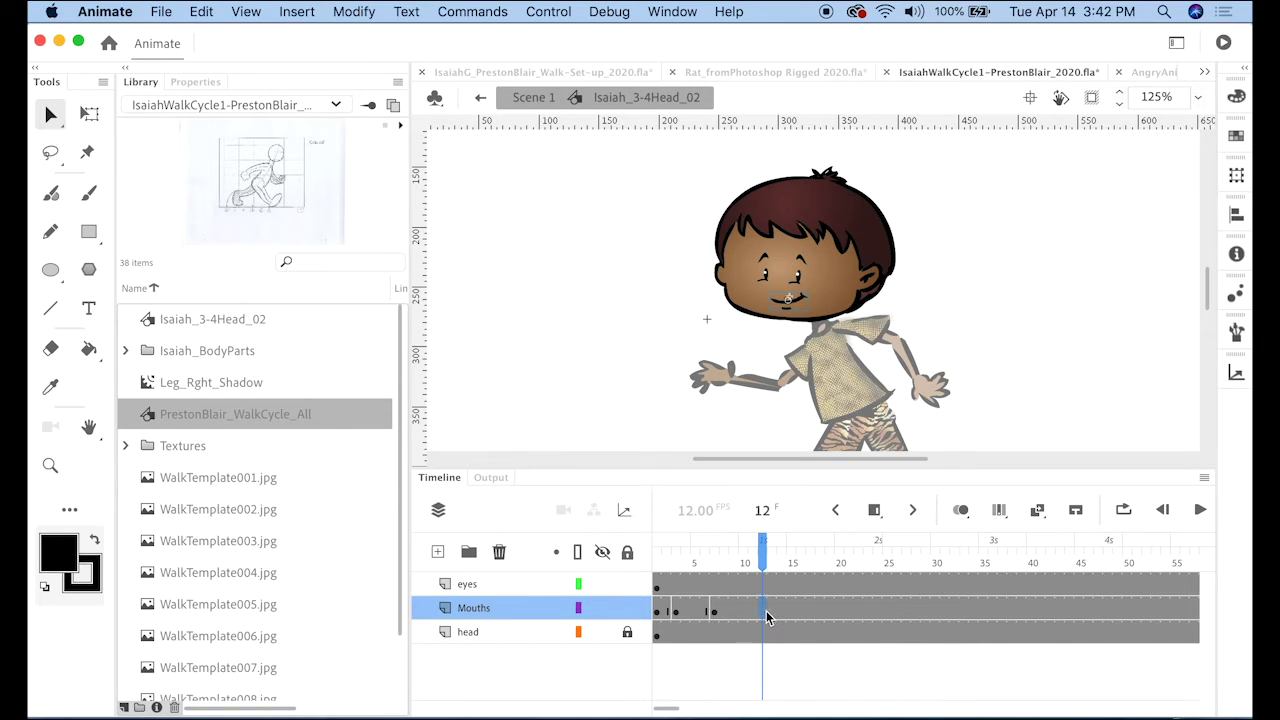
drag(735, 612, 680, 617)
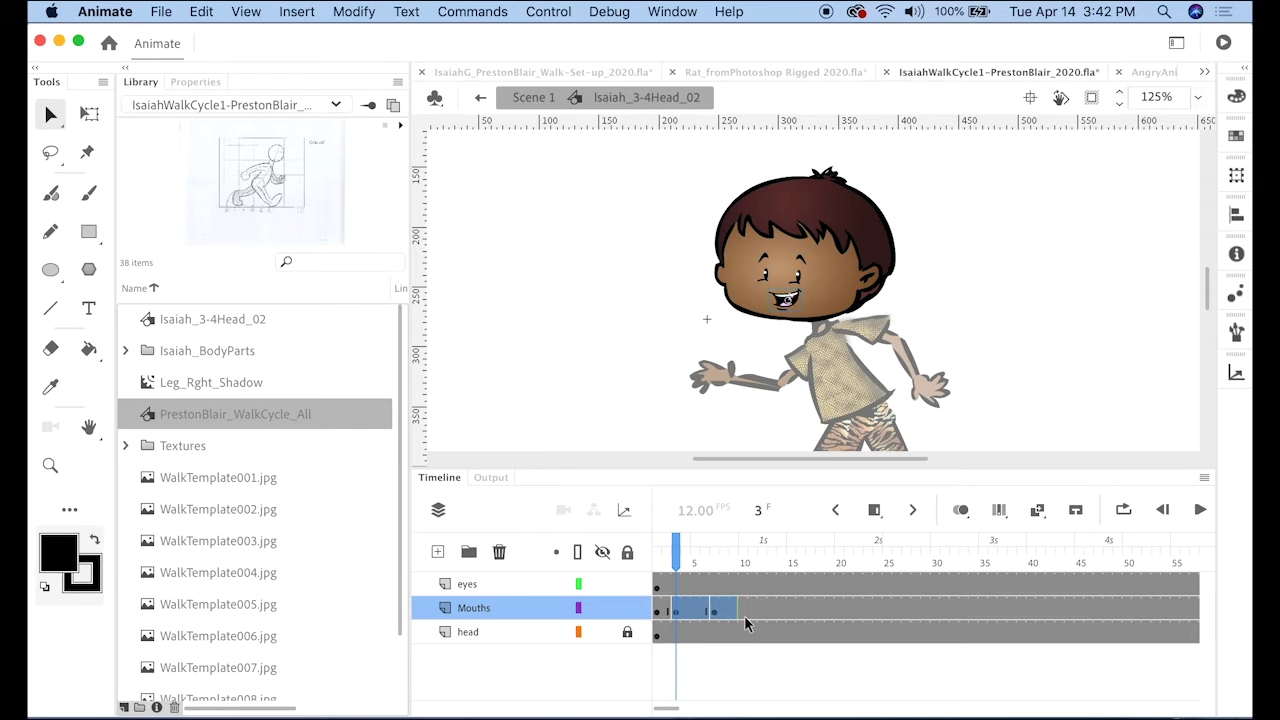
right_click(678, 620)
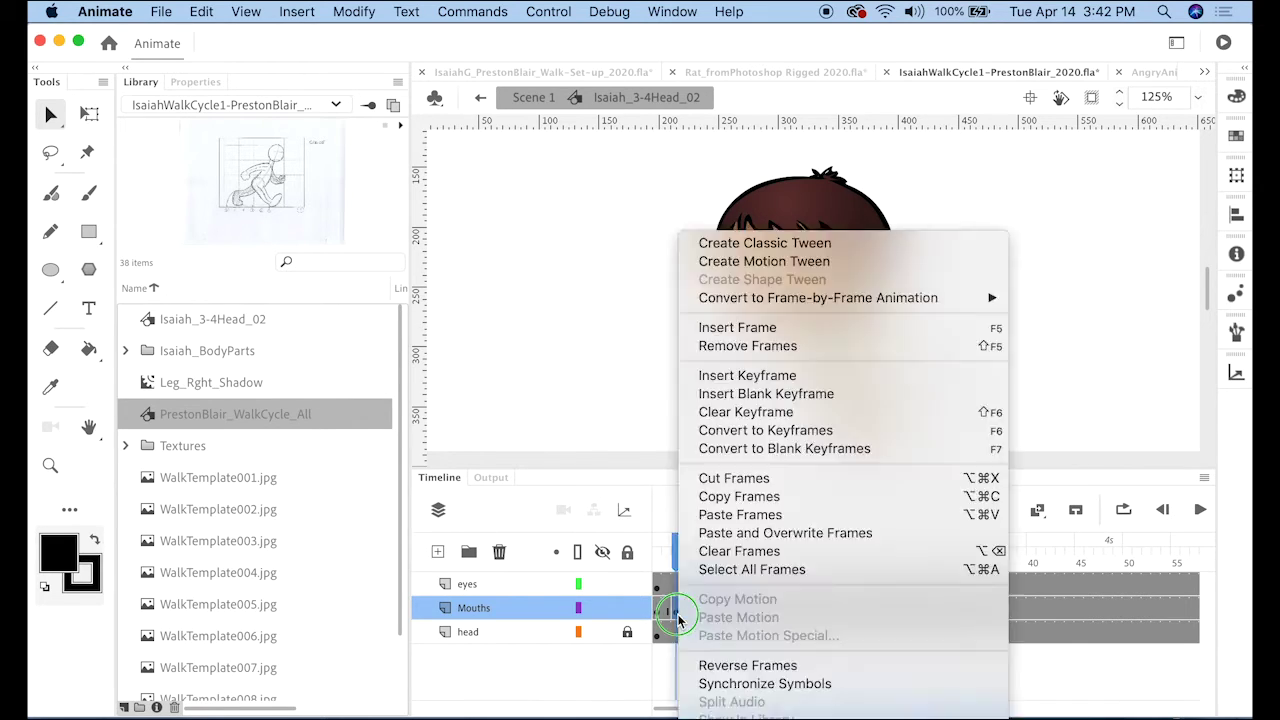
click(762, 412)
mouse_move(673, 558)
mouse_down()
mouse_move(640, 556)
mouse_move(668, 561)
mouse_up()
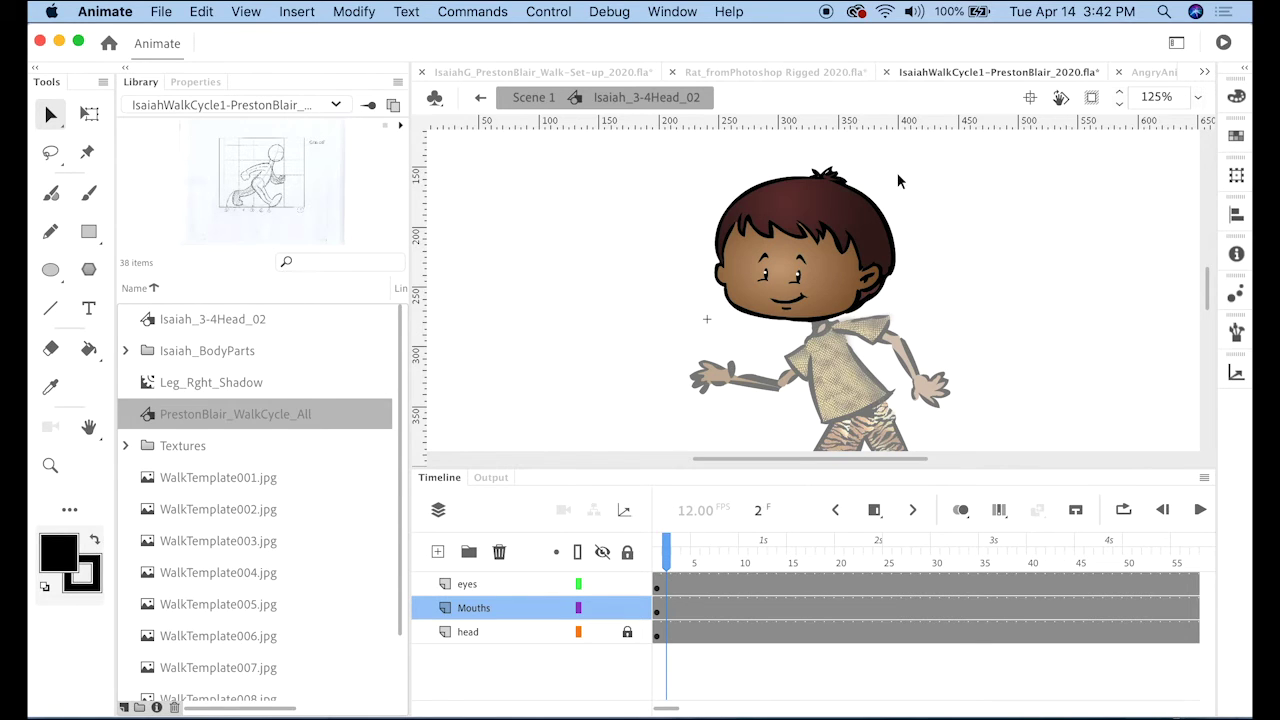
Nudge the eyes instance slightly left on the face.
click(768, 277)
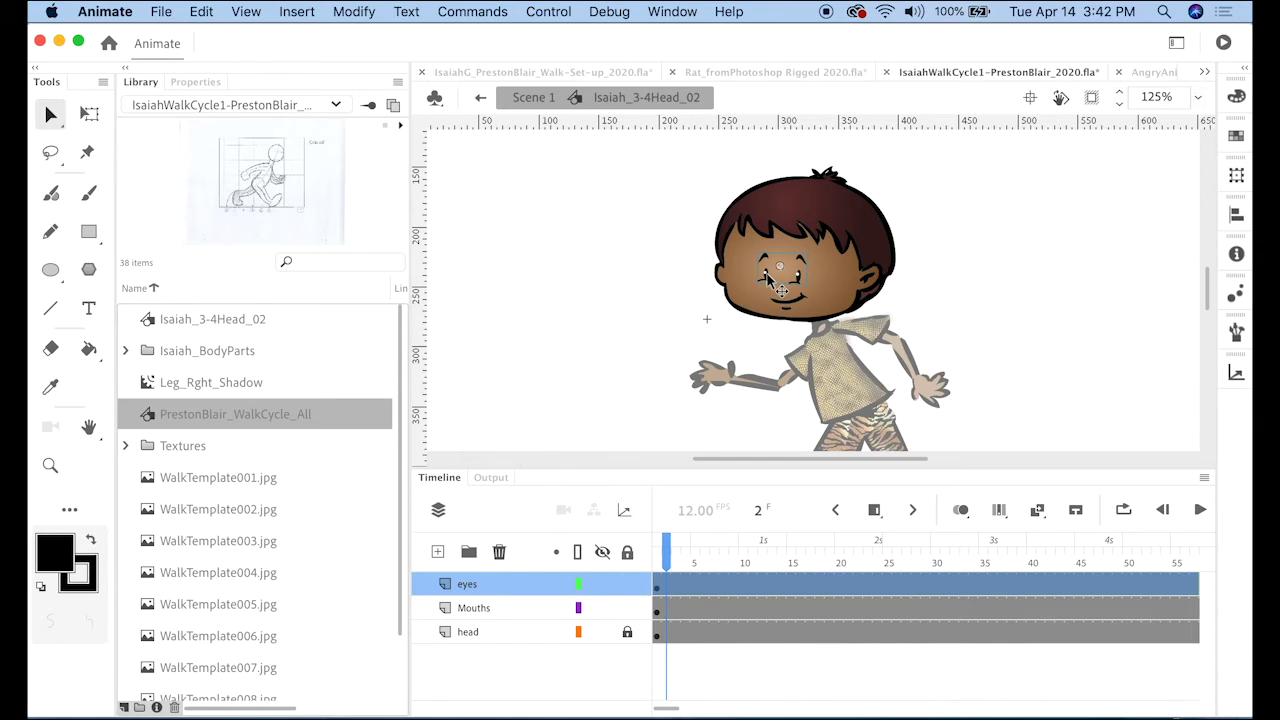
key(Left)
key(Left)
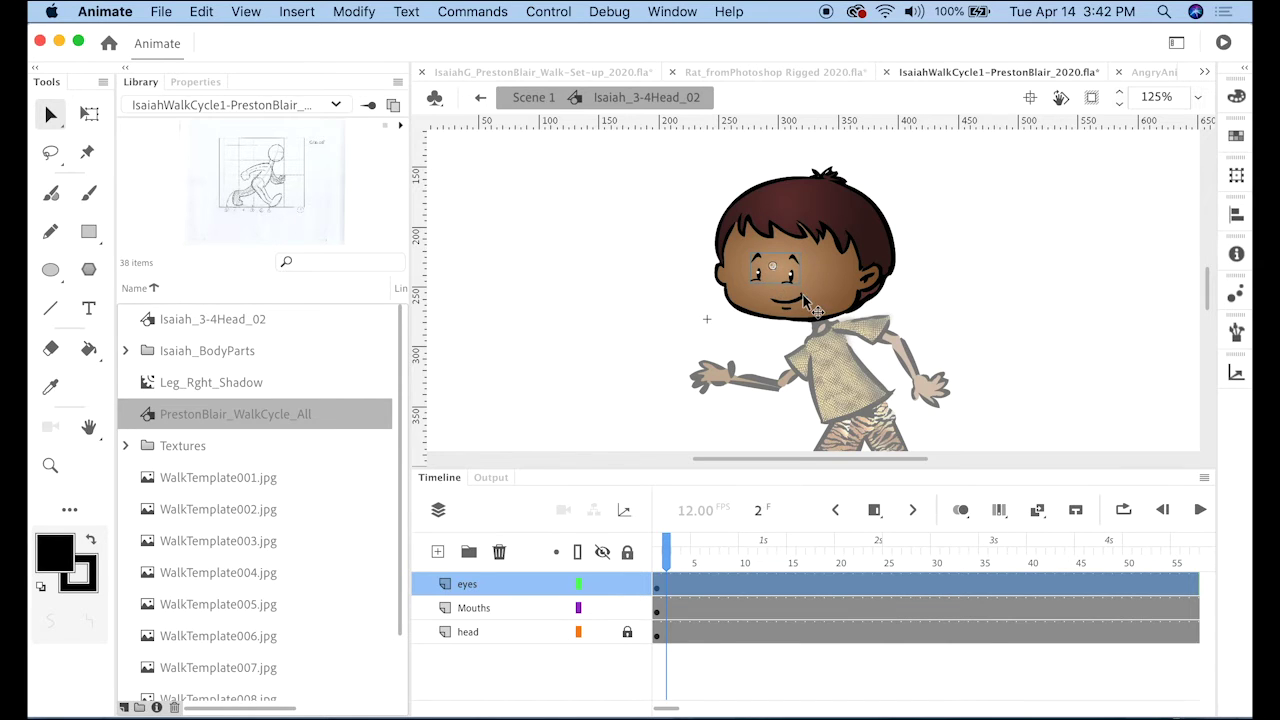
Shift the mouth instance left on the face to line up with the eyes, and deselect it.
click(800, 296)
key(Left)
key(Left)
key(Left)
key(Left)
key(Left)
key(Left)
key(Left)
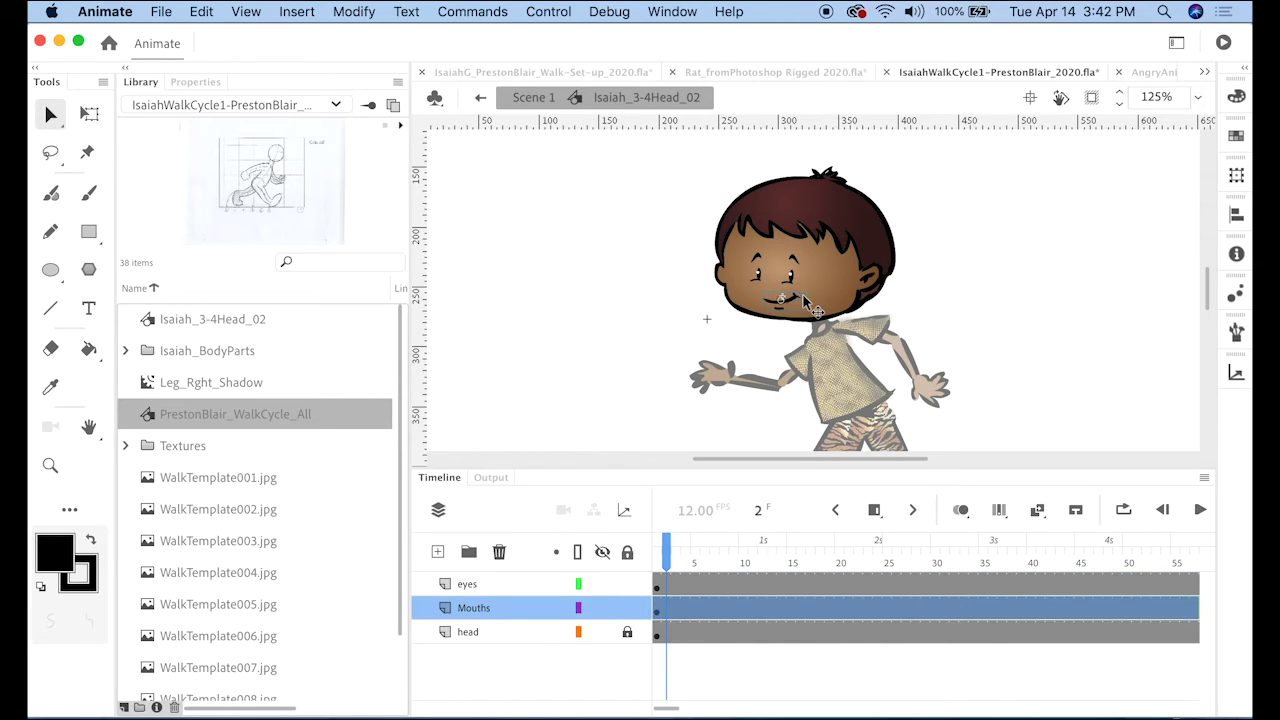
key(Left)
key(Left)
key(Left)
click(1044, 292)
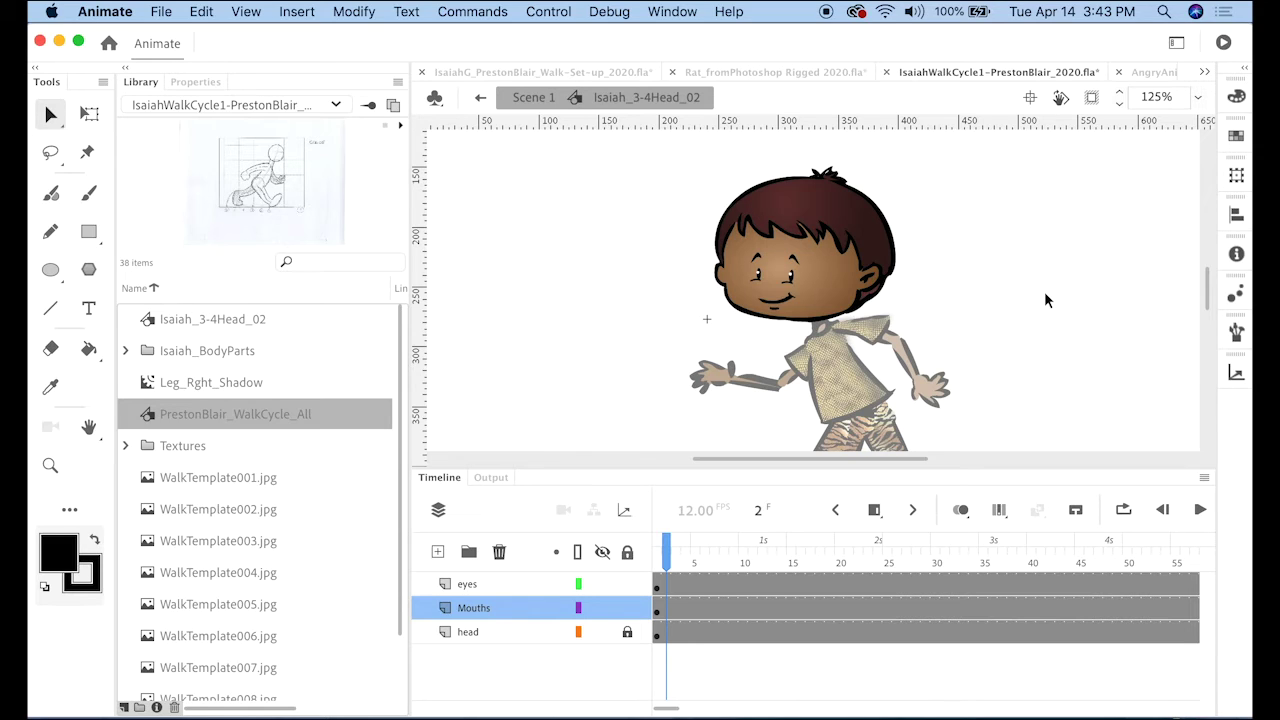
Nudge the eyes instance a little back to the right on the face.
click(789, 276)
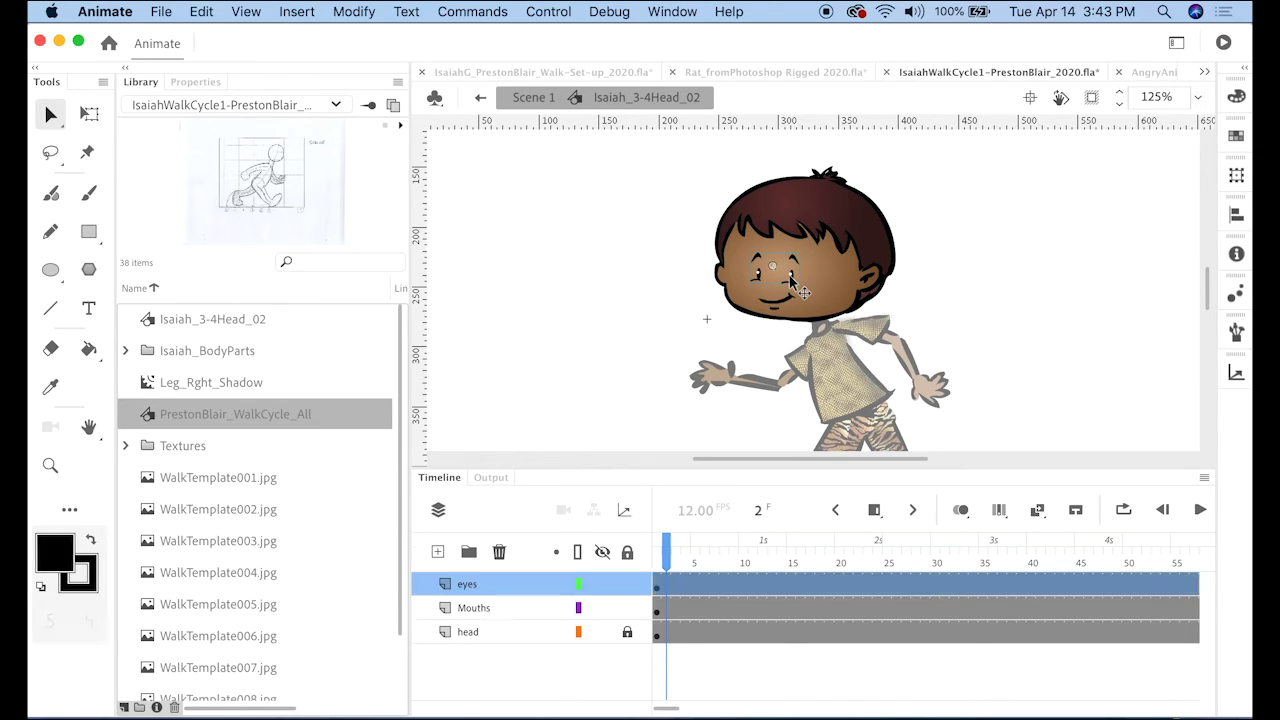
key(Right)
key(Right)
Move the mouth instance a few nudges back to the right beneath the eyes, and deselect it.
click(795, 306)
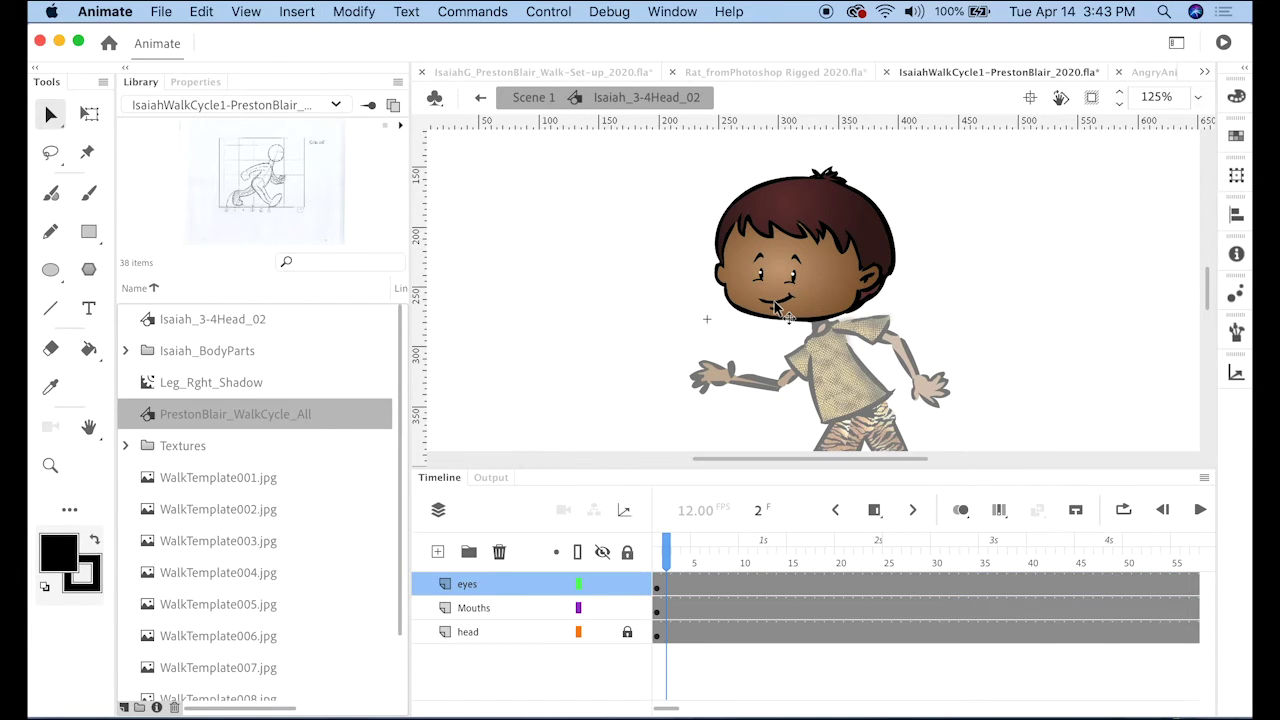
click(776, 303)
key(Right)
key(Right)
key(Right)
key(Right)
key(Right)
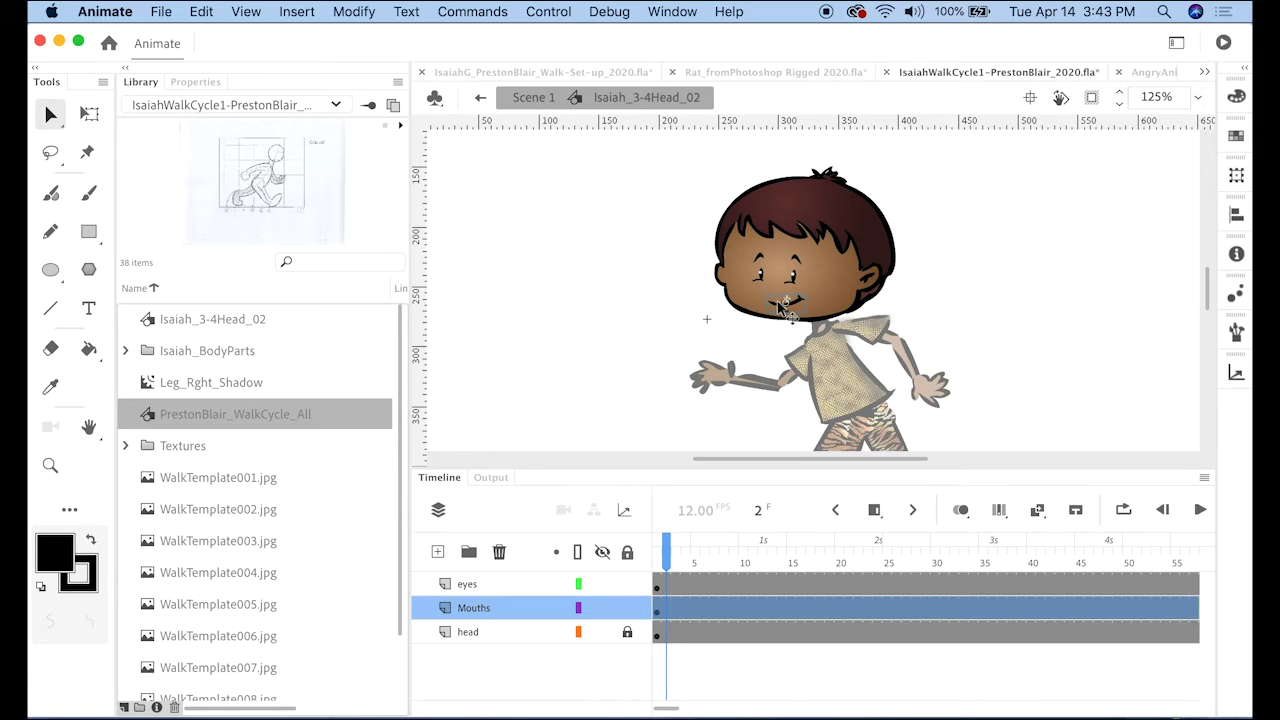
click(1125, 306)
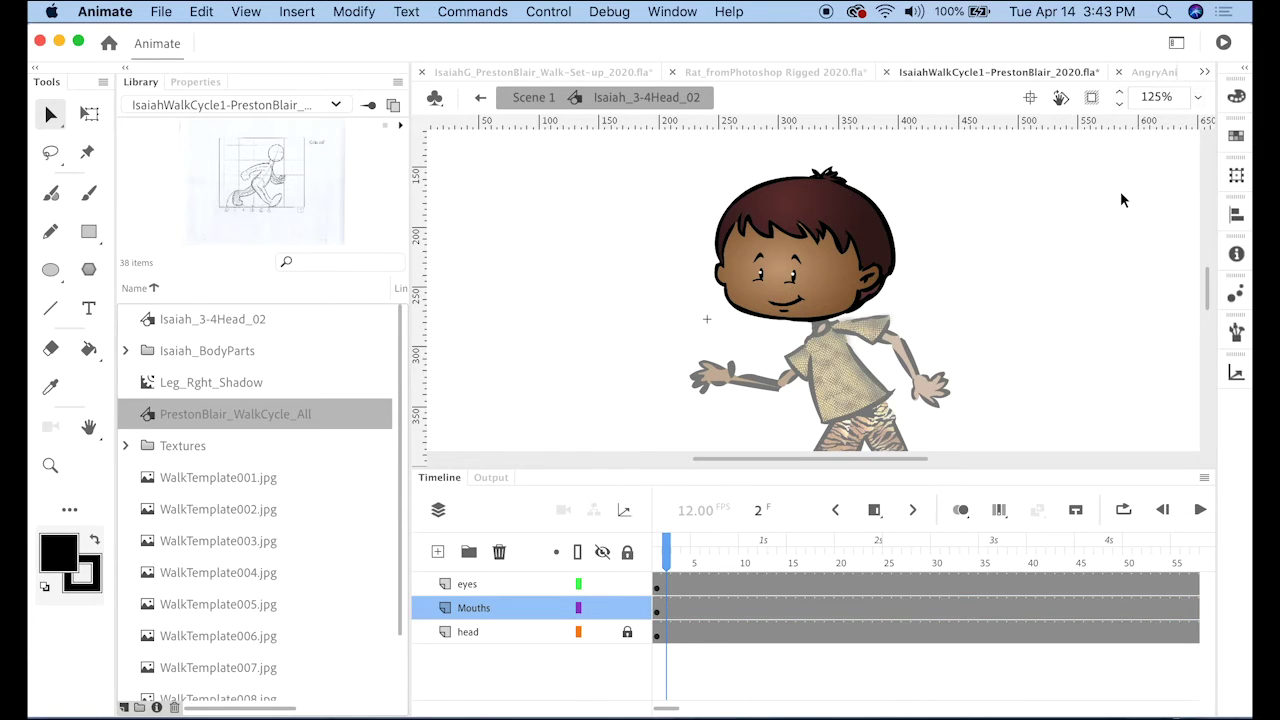
Open the Frame Picker for the eyes instance at frame 1 and place it clear of the character.
click(658, 590)
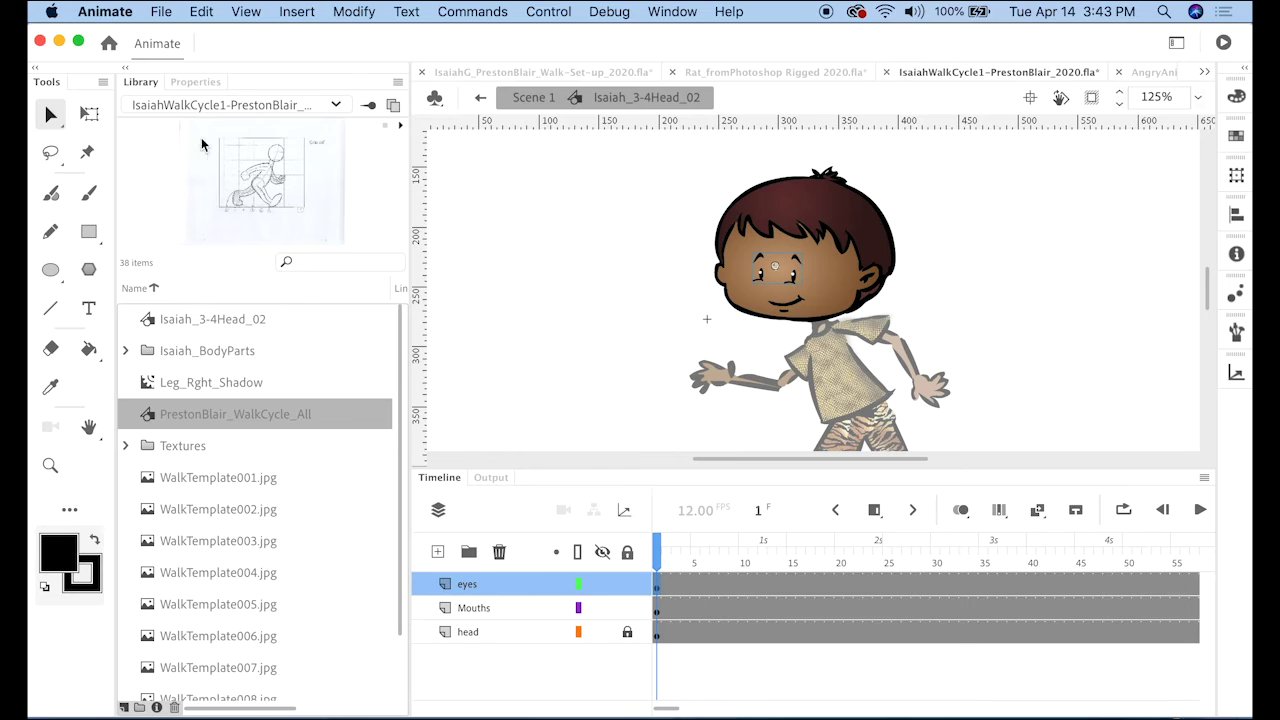
click(198, 82)
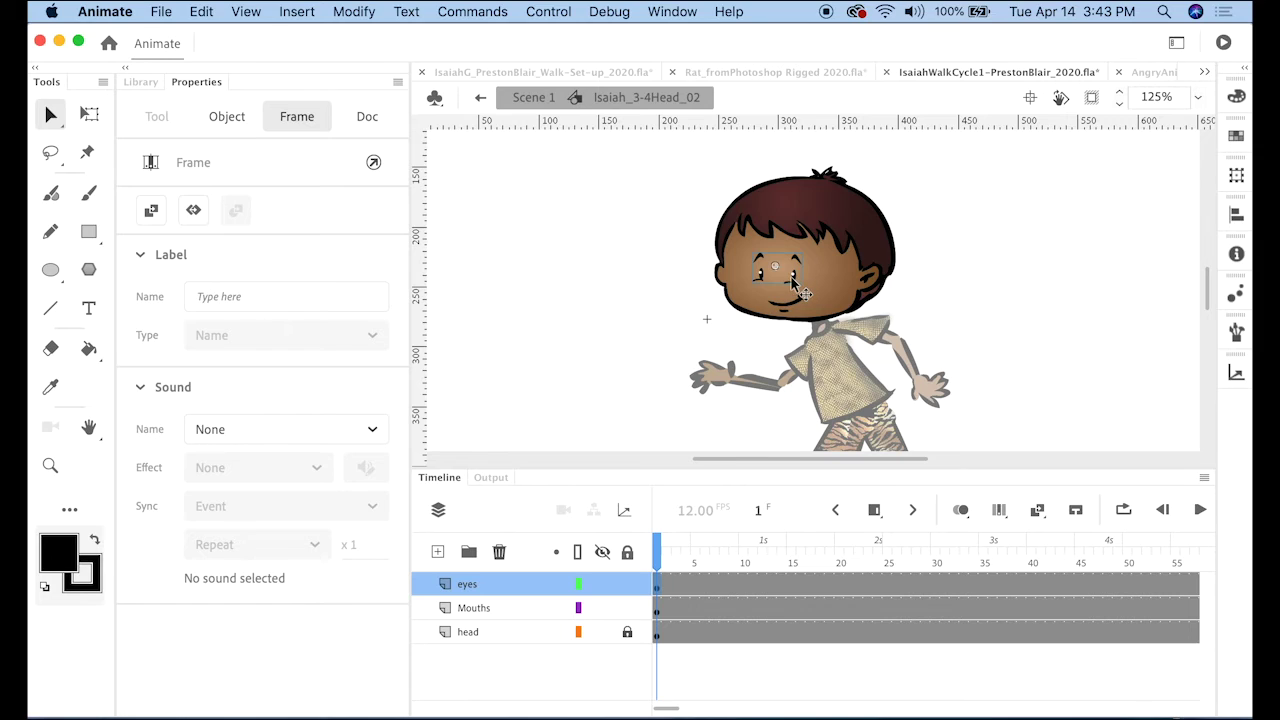
click(792, 283)
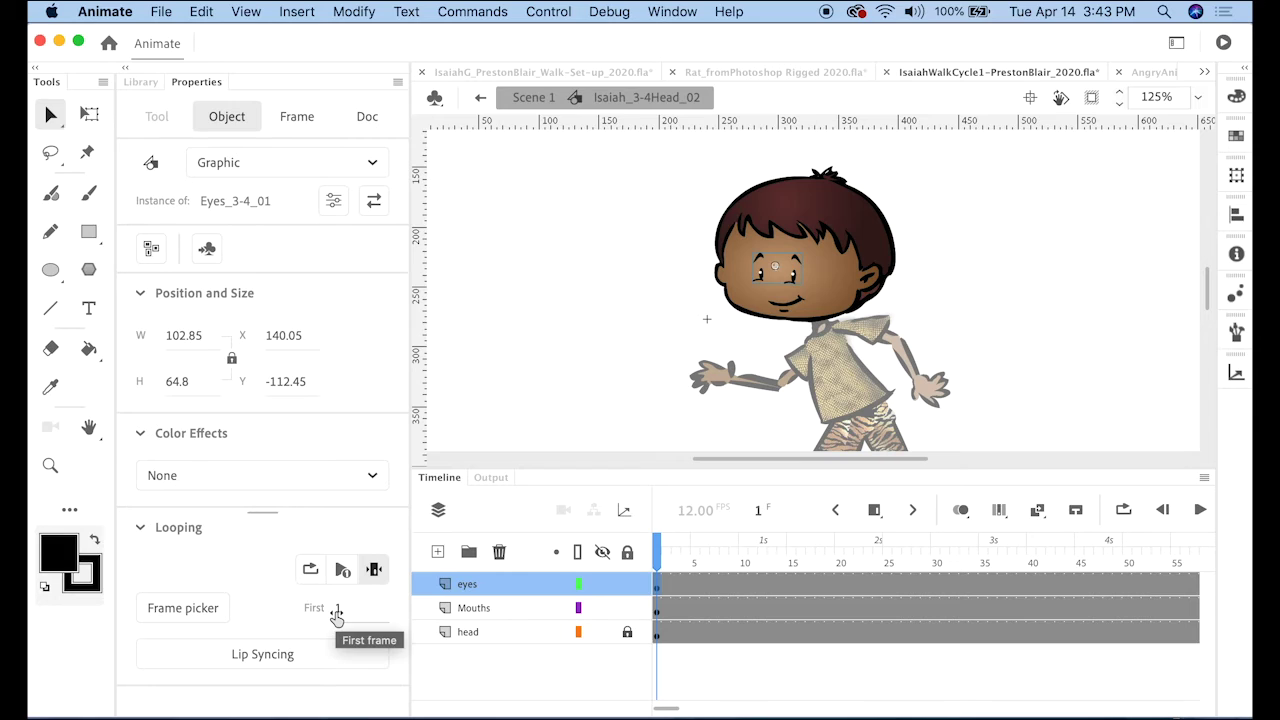
click(178, 607)
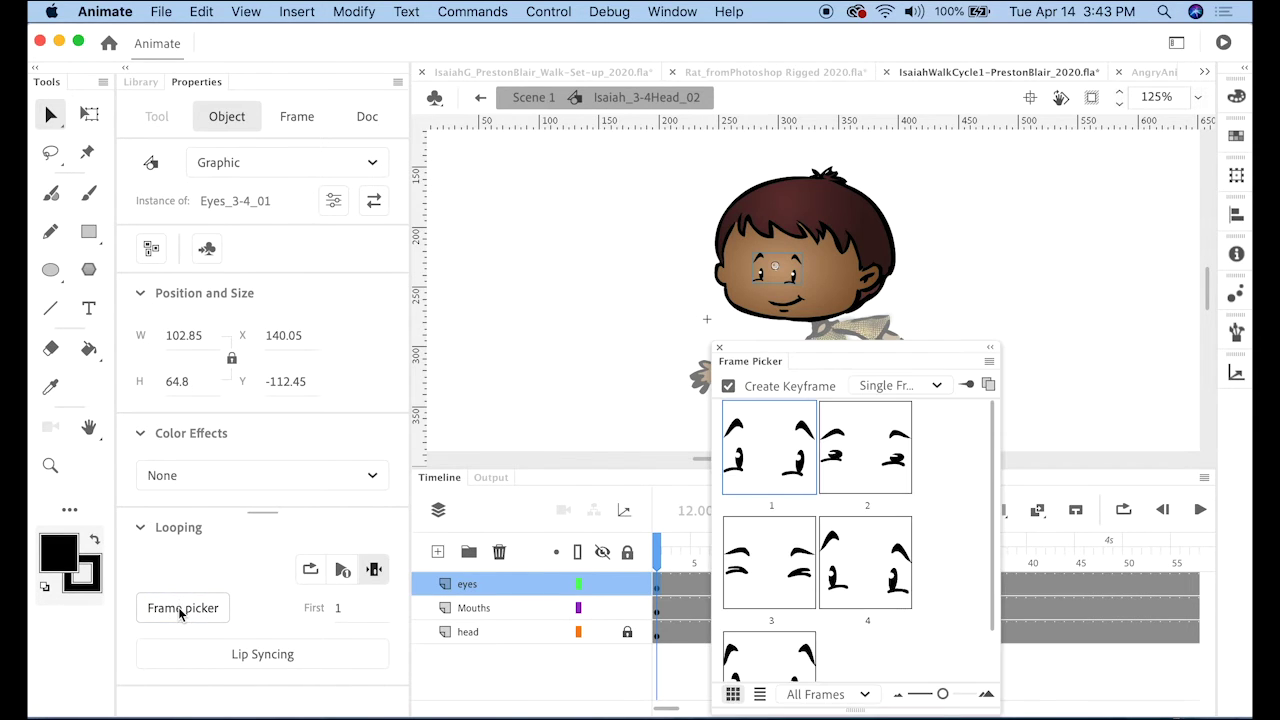
drag(909, 350, 545, 96)
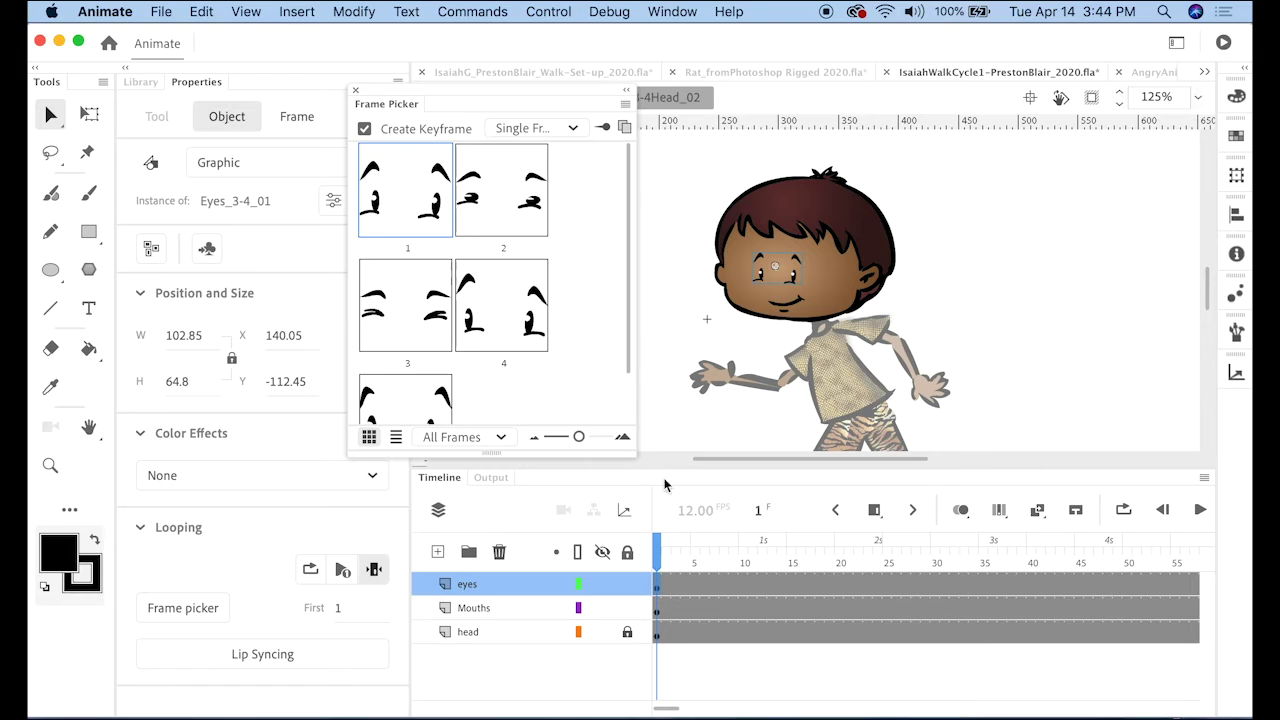
Try eye poses 2, 3, 4 and 5 on the eyes instance, settle on pose 4, and deselect it.
click(524, 196)
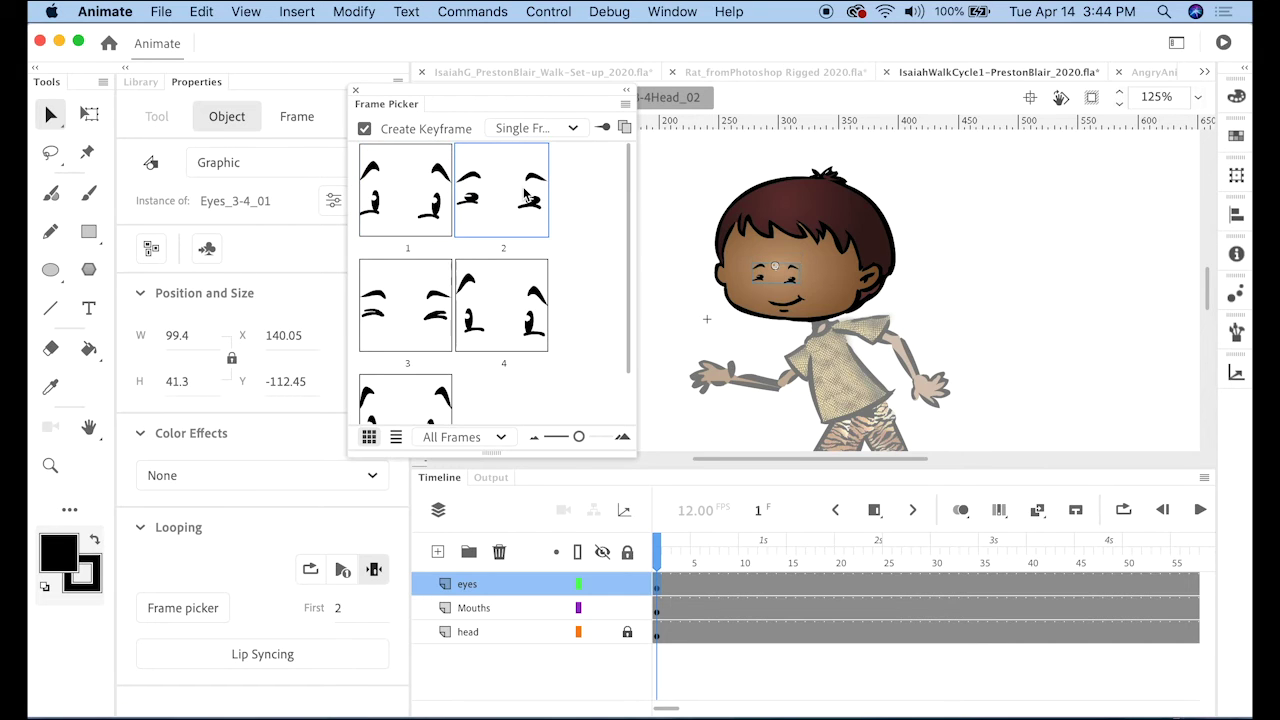
click(420, 310)
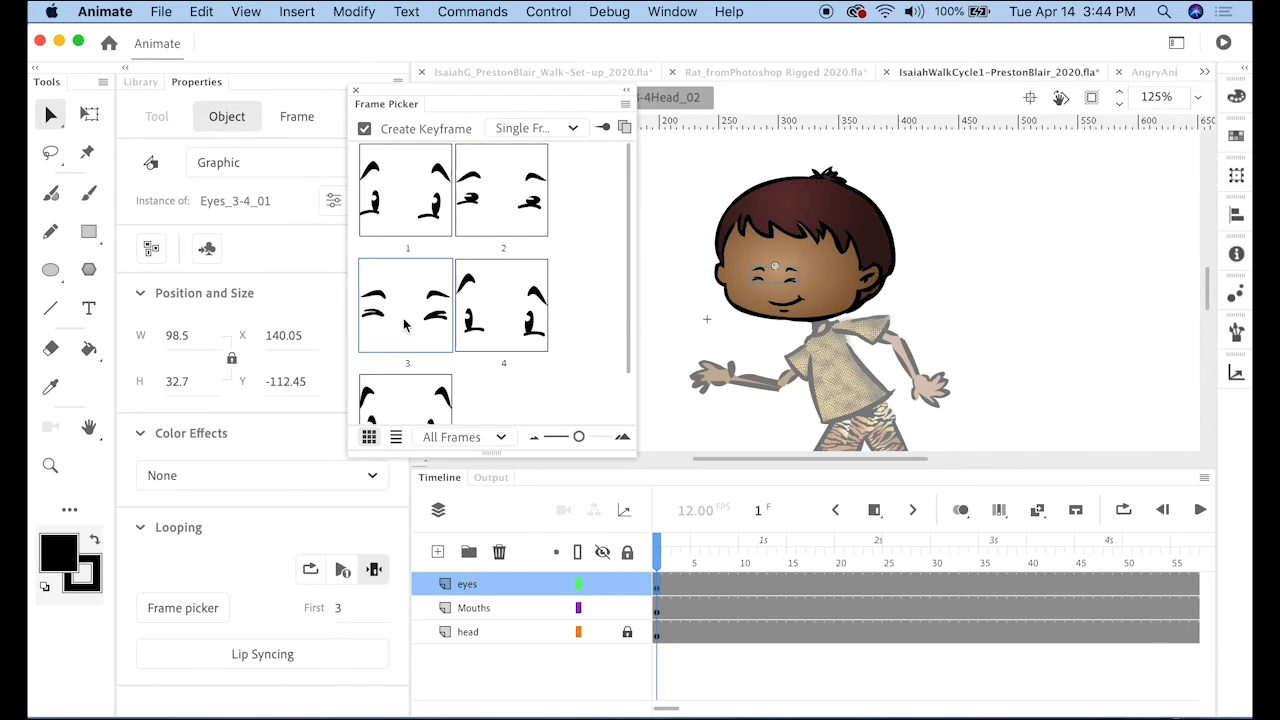
click(520, 312)
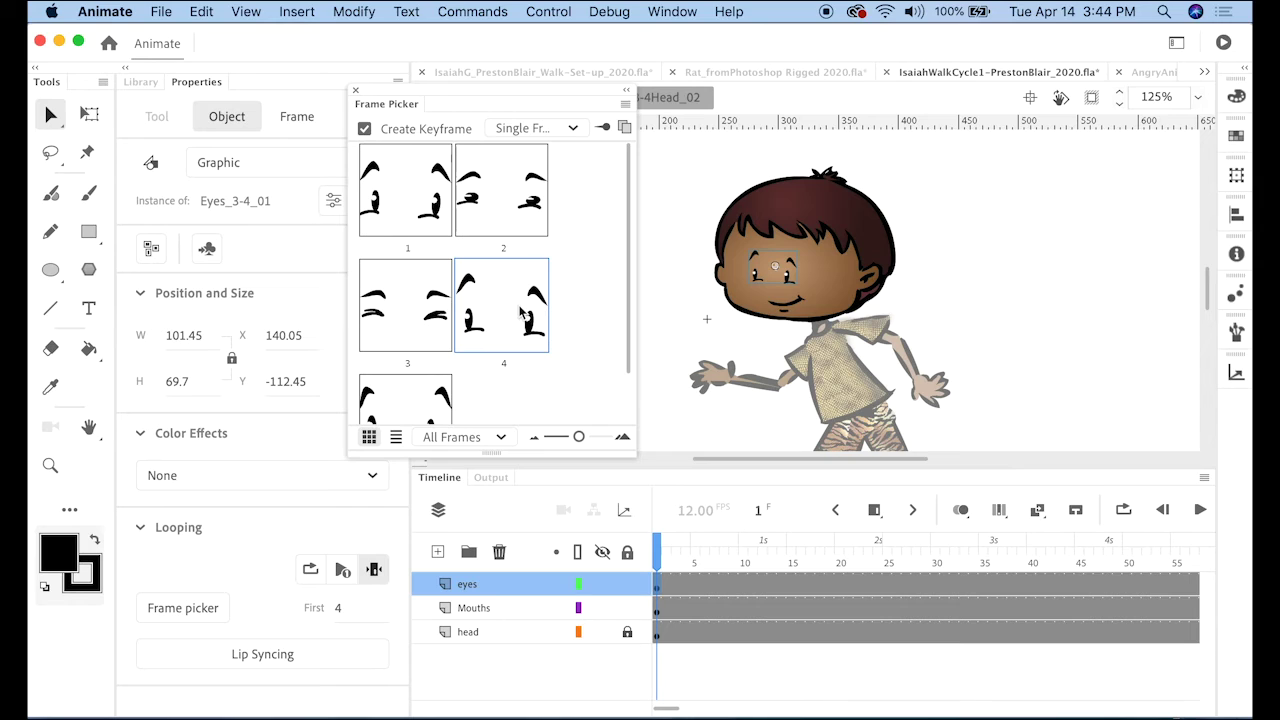
click(405, 398)
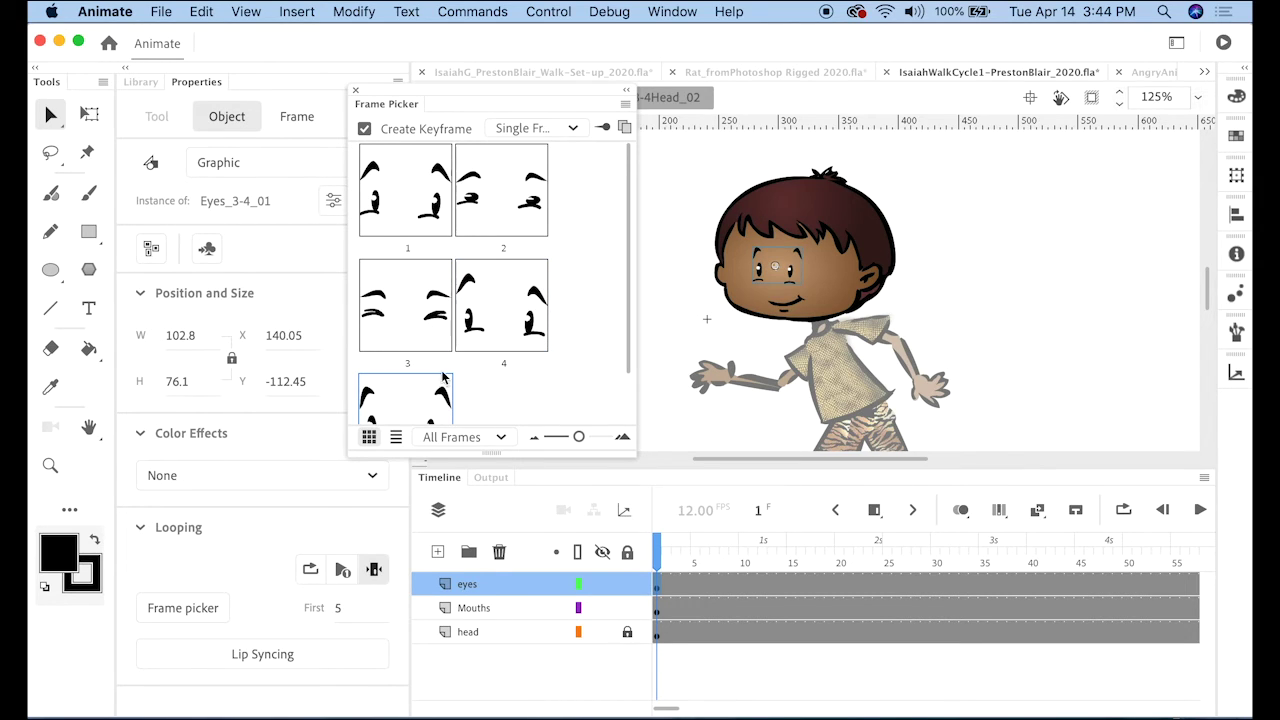
click(492, 312)
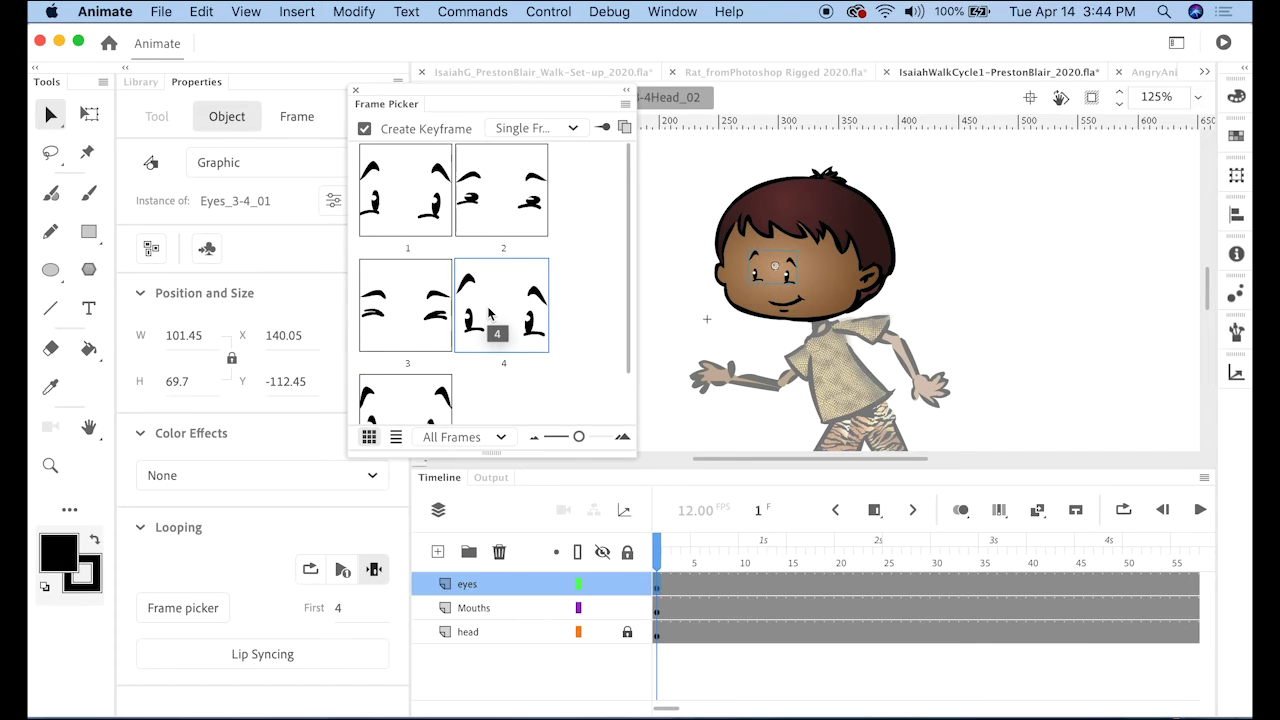
click(998, 343)
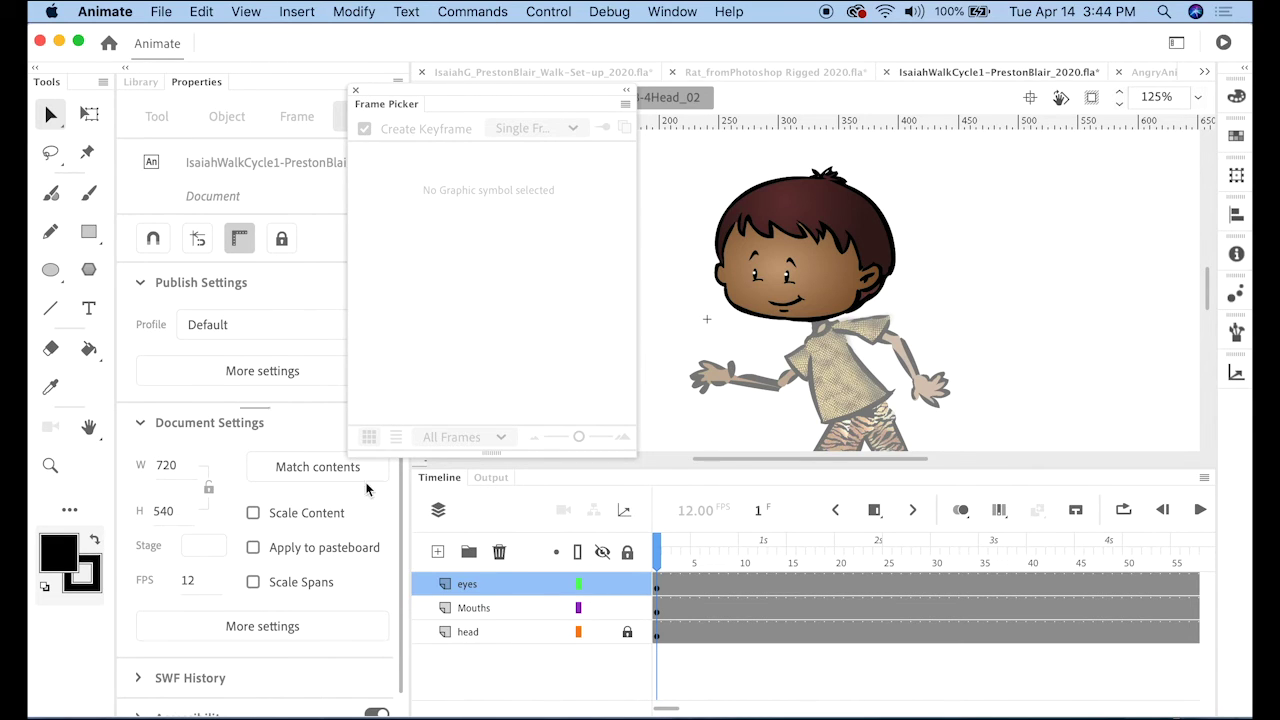
Preview mouth shapes 2, 3, 4 and 7 on the mouth instance, restore shape 1, and close the Frame Picker.
click(798, 305)
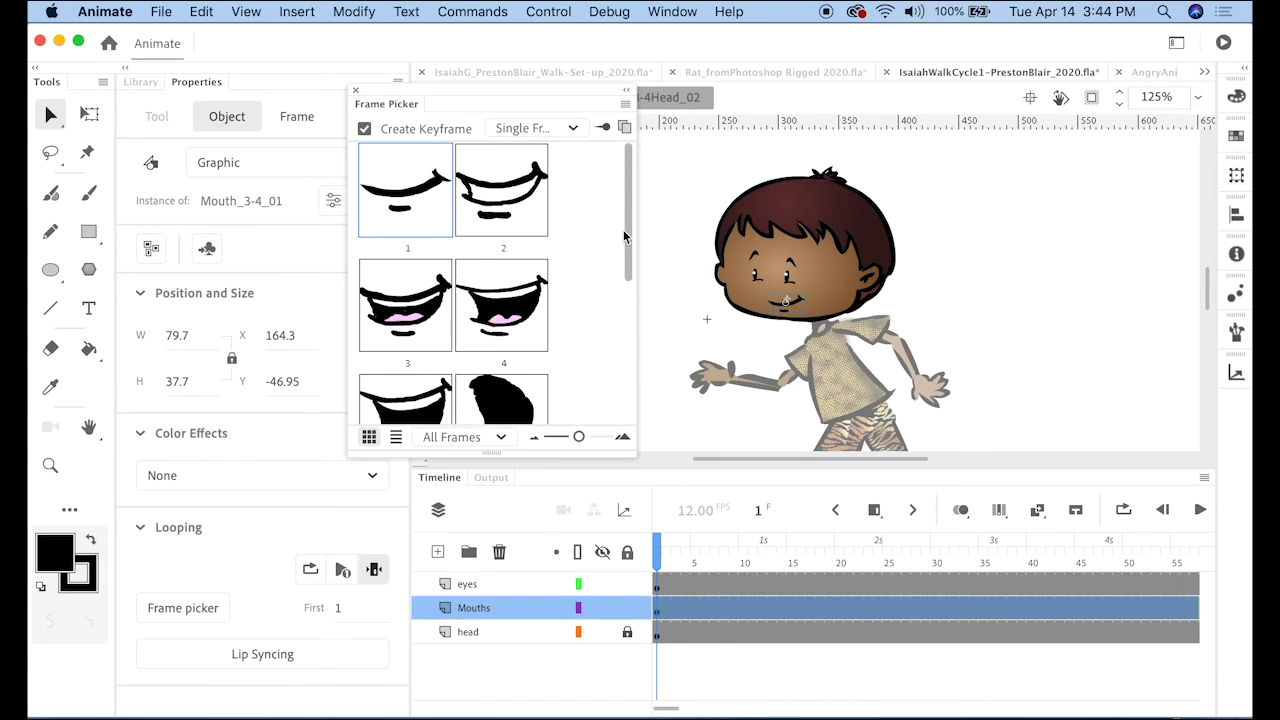
click(500, 184)
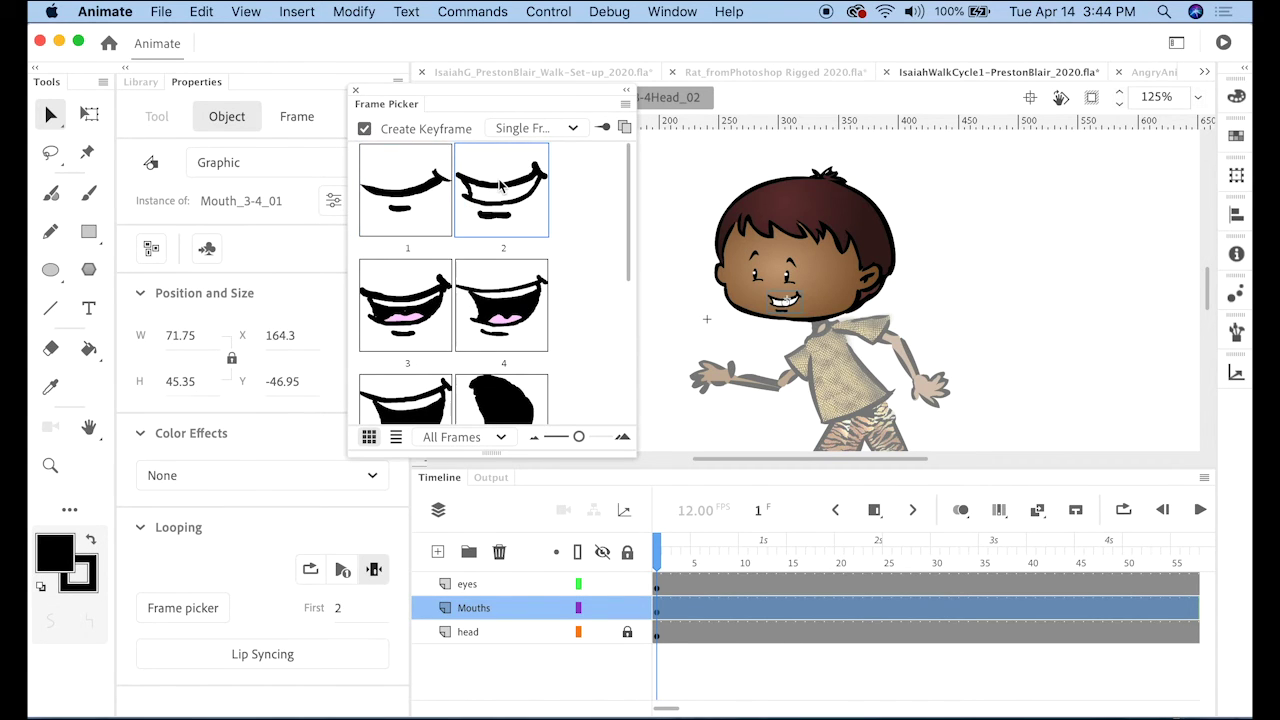
click(403, 318)
click(515, 303)
drag(631, 263, 626, 370)
click(408, 338)
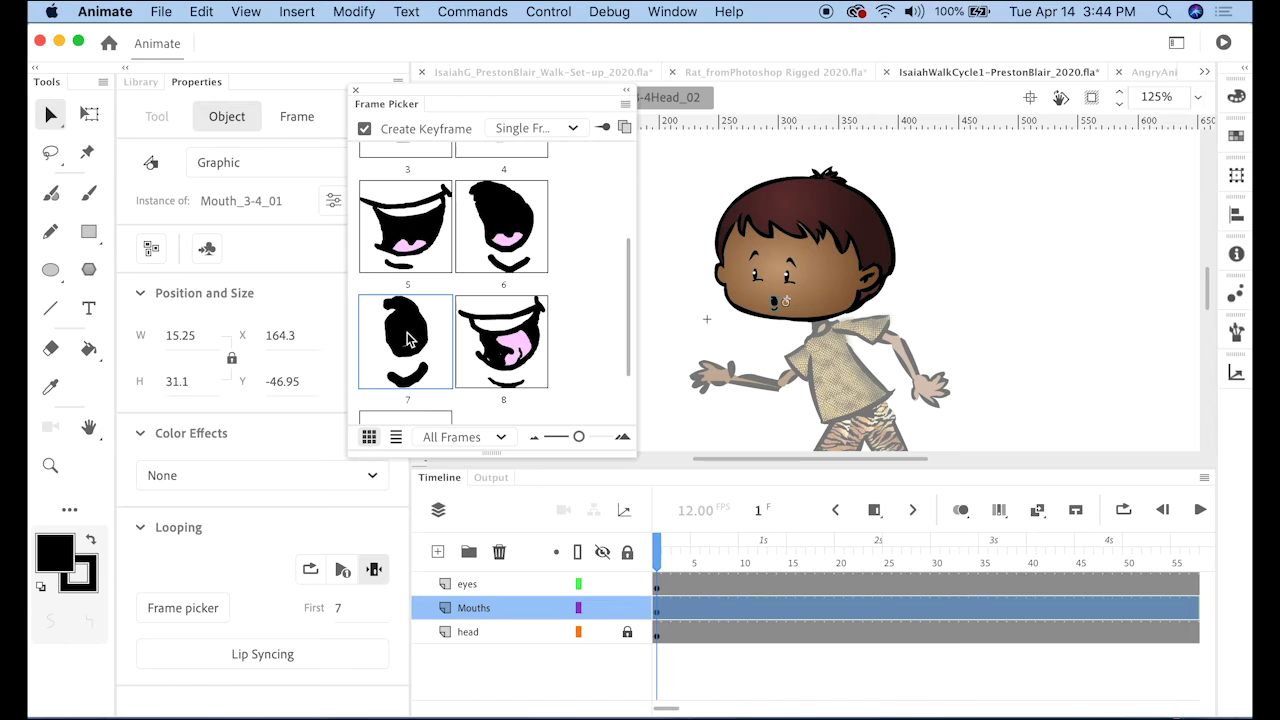
drag(632, 330, 636, 247)
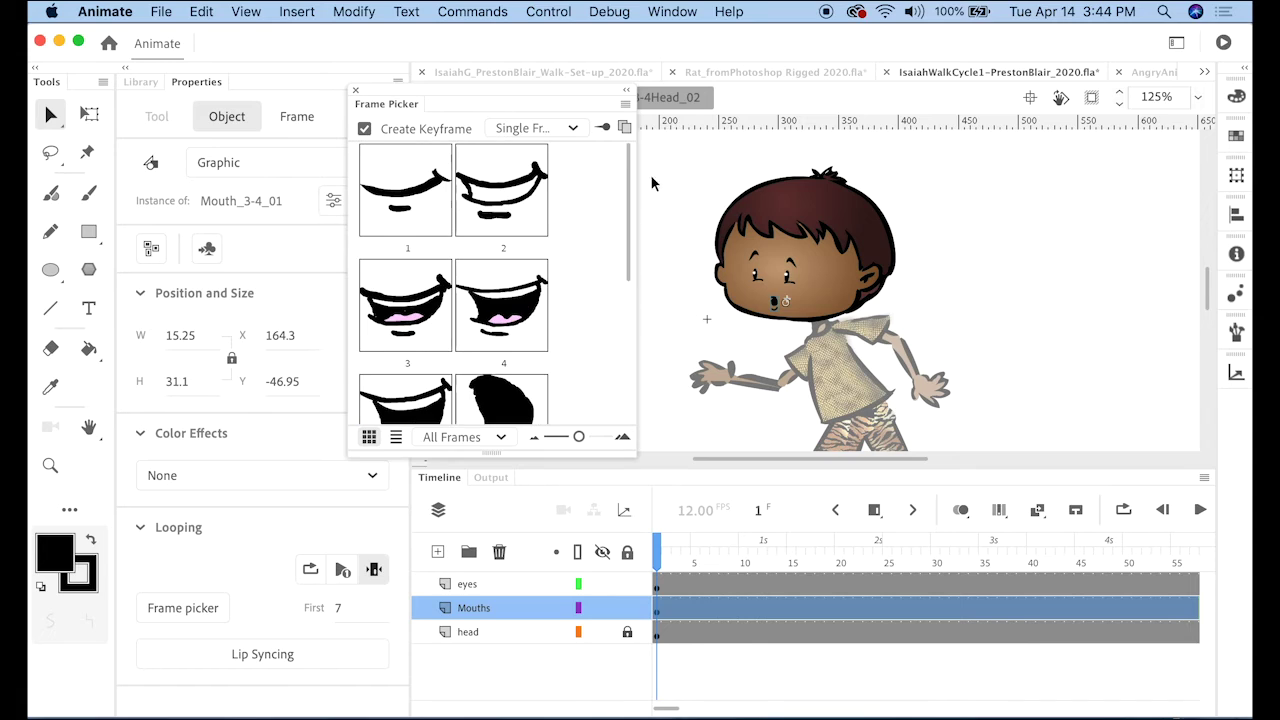
click(409, 205)
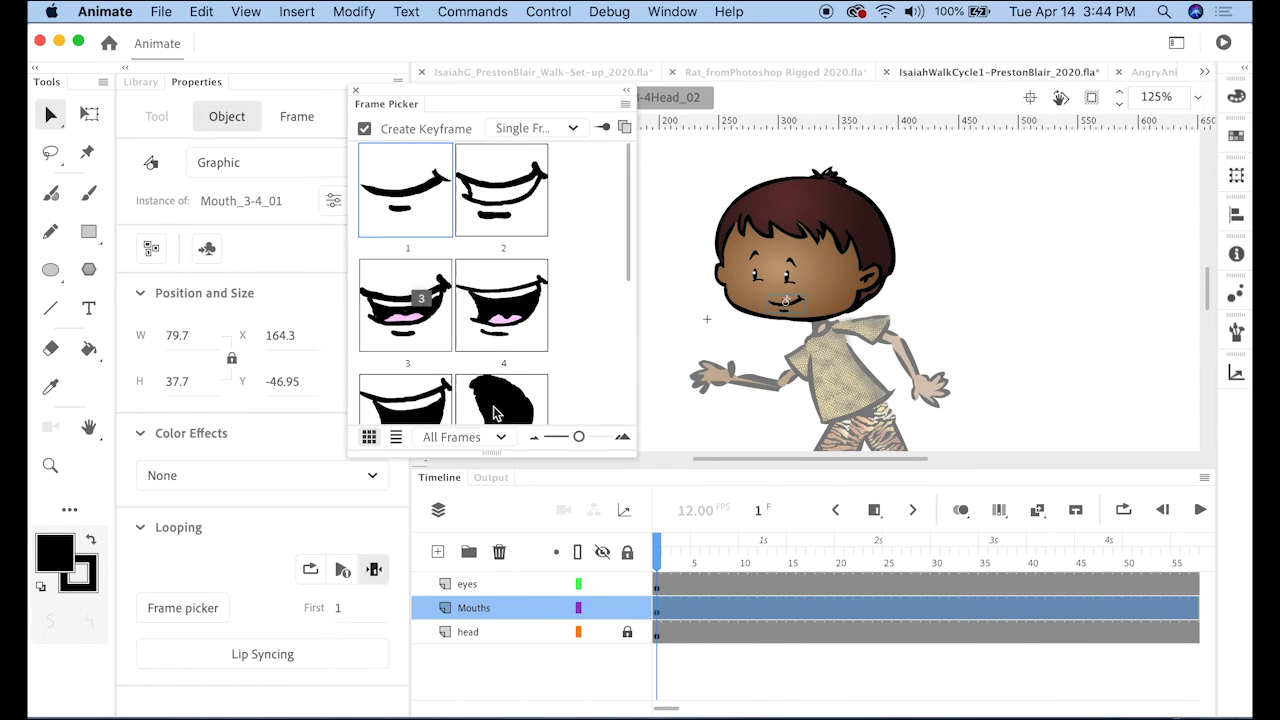
click(355, 91)
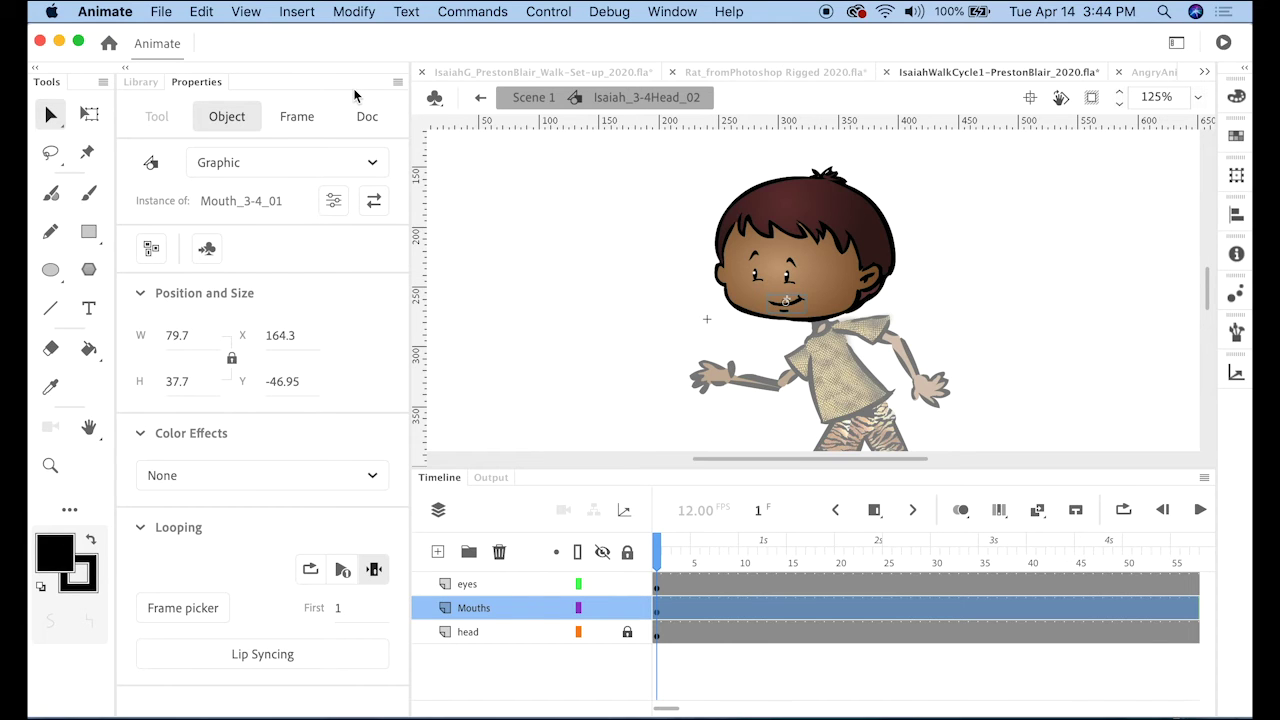
click(155, 612)
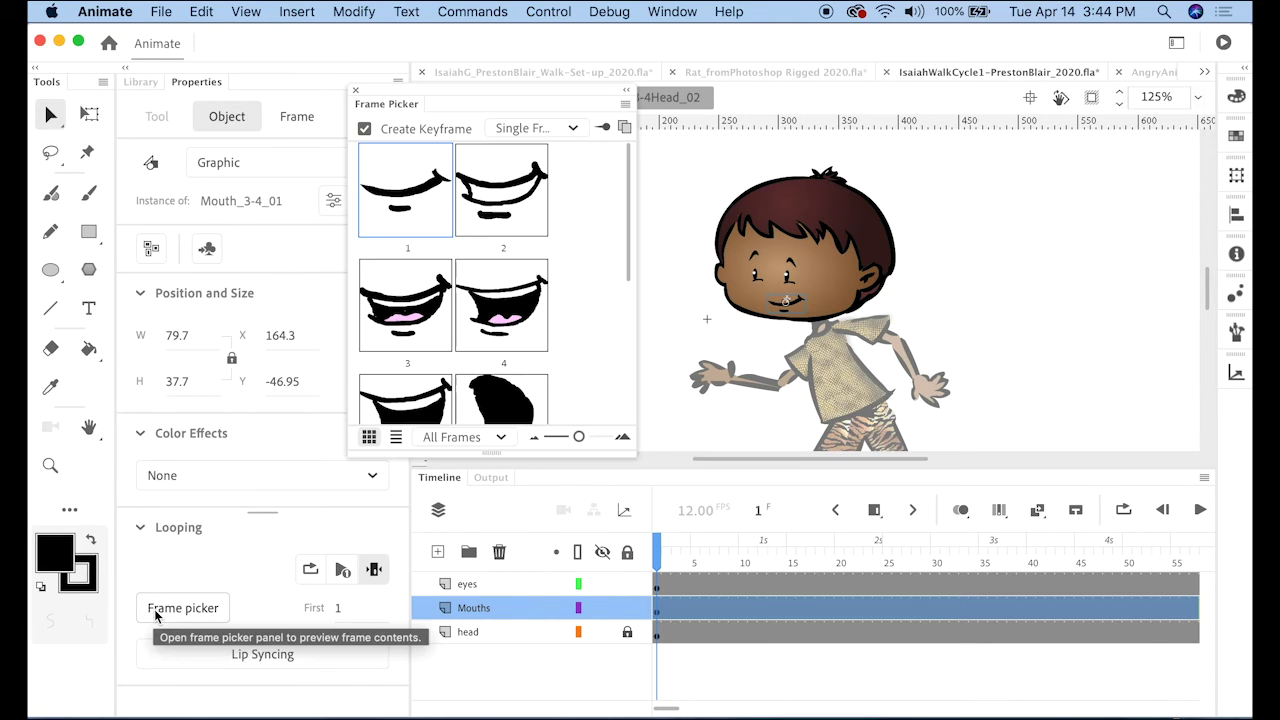
click(356, 91)
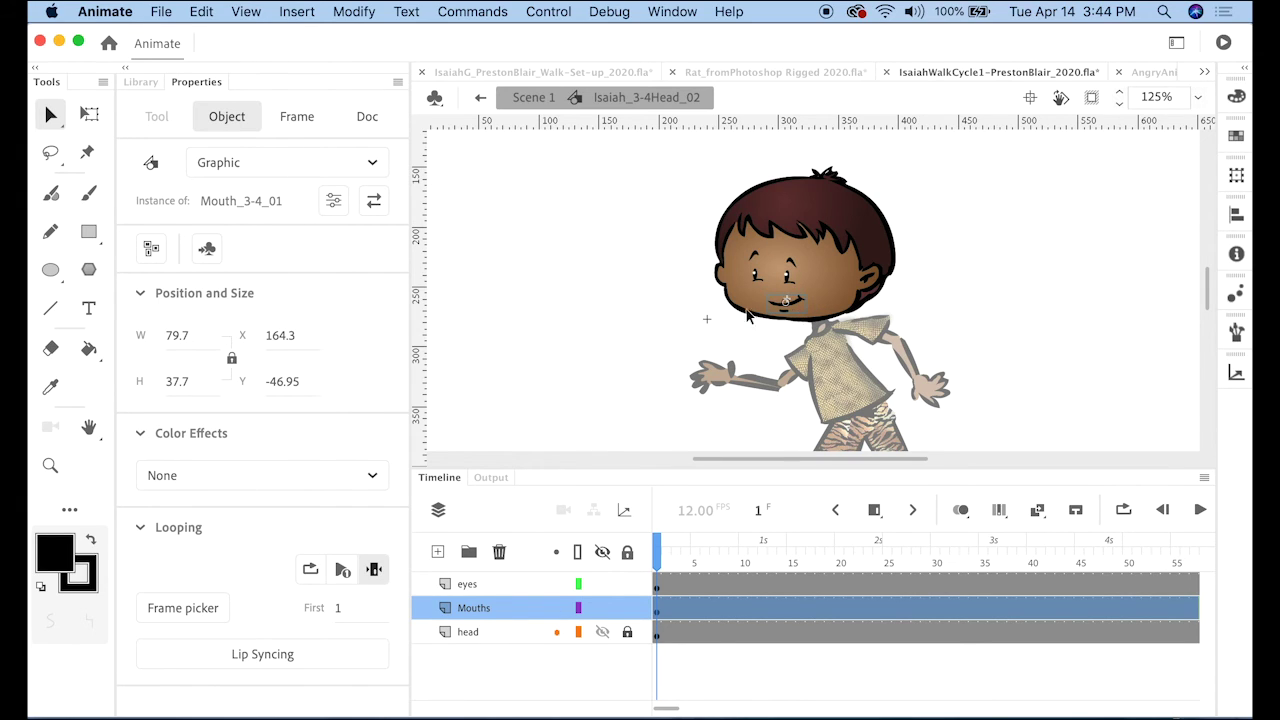
Unlock the head layer, return to Scene 1, and test the movie.
click(627, 632)
click(479, 97)
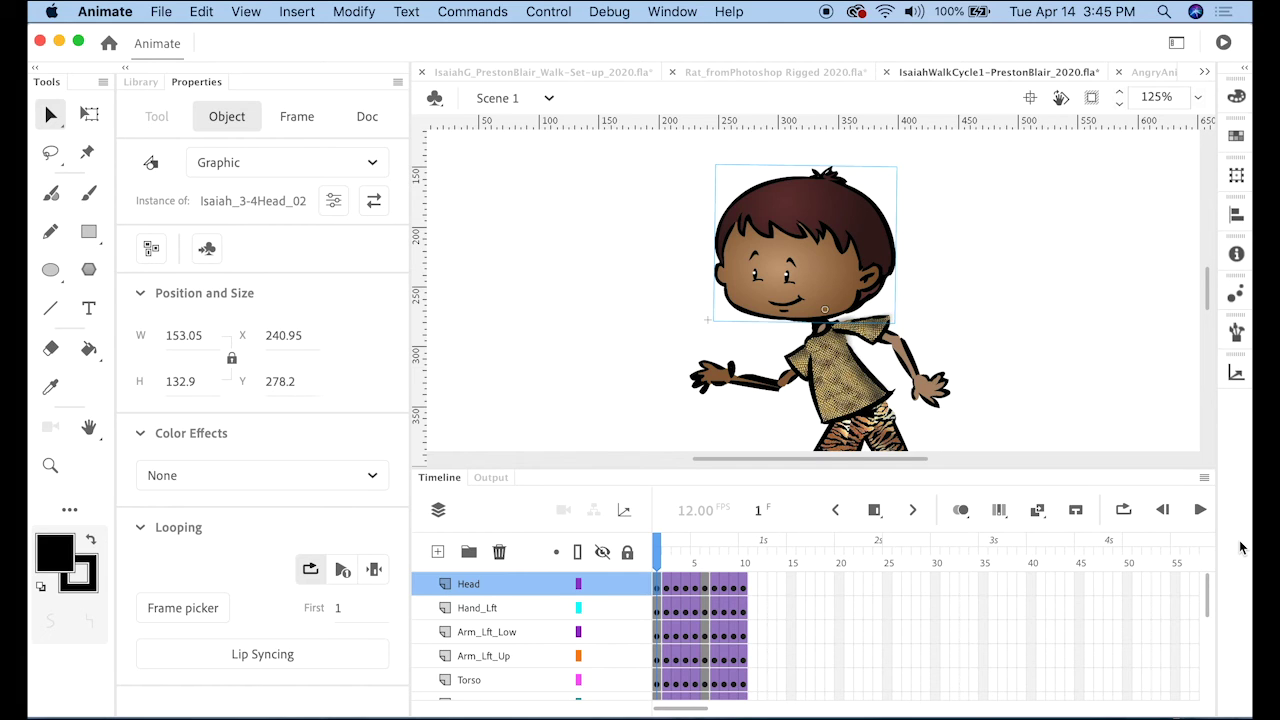
key(super+Return)
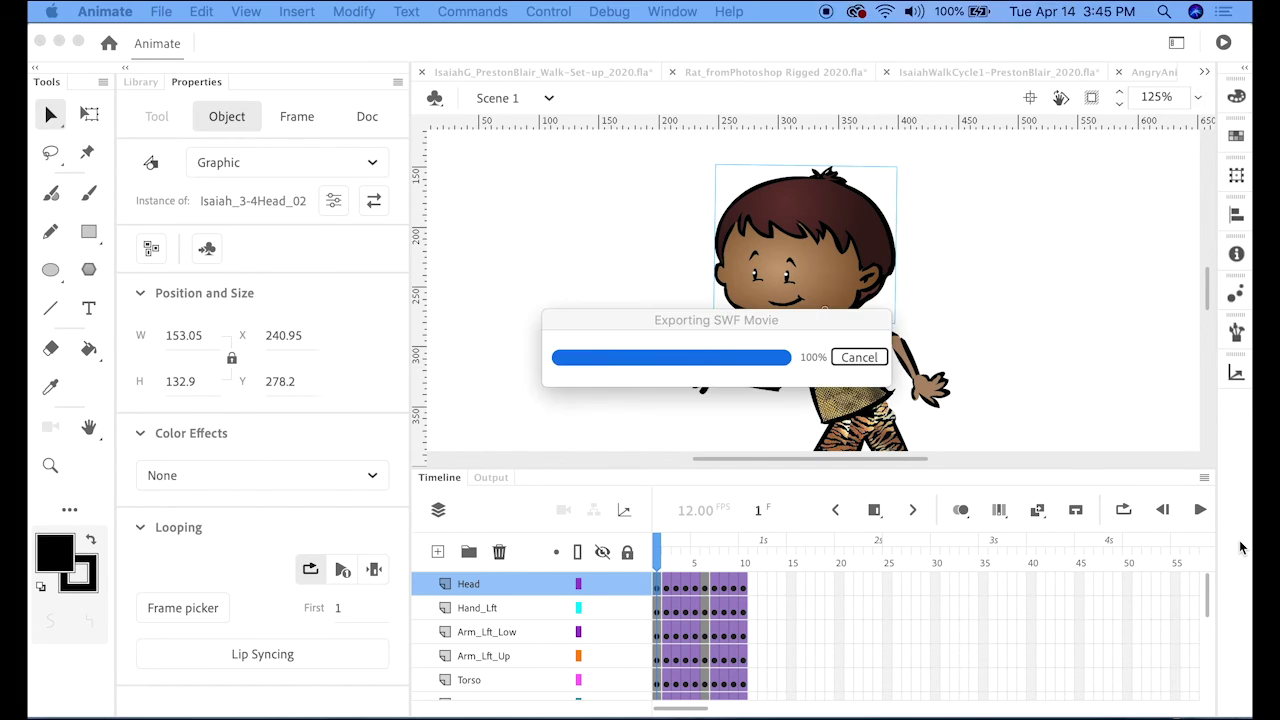